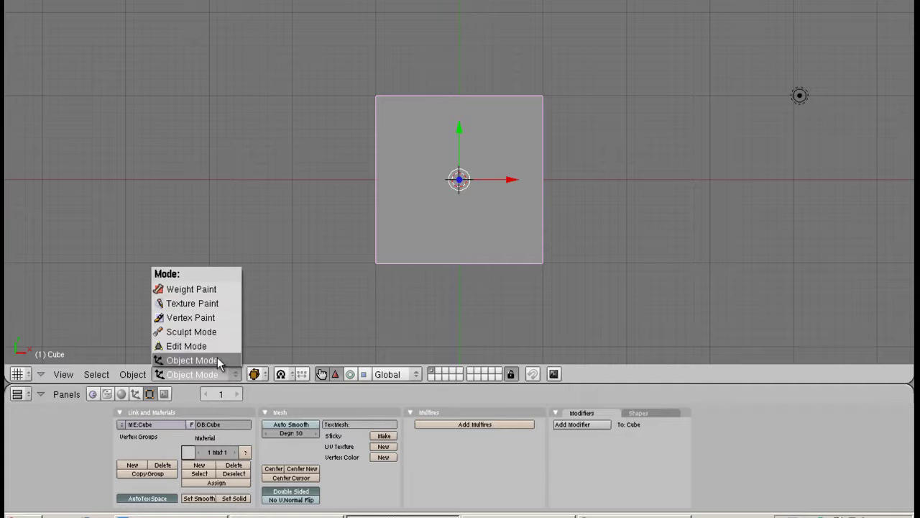
Switch the cube to Edit Mode and apply a small bevel to all of its edges
click(213, 350)
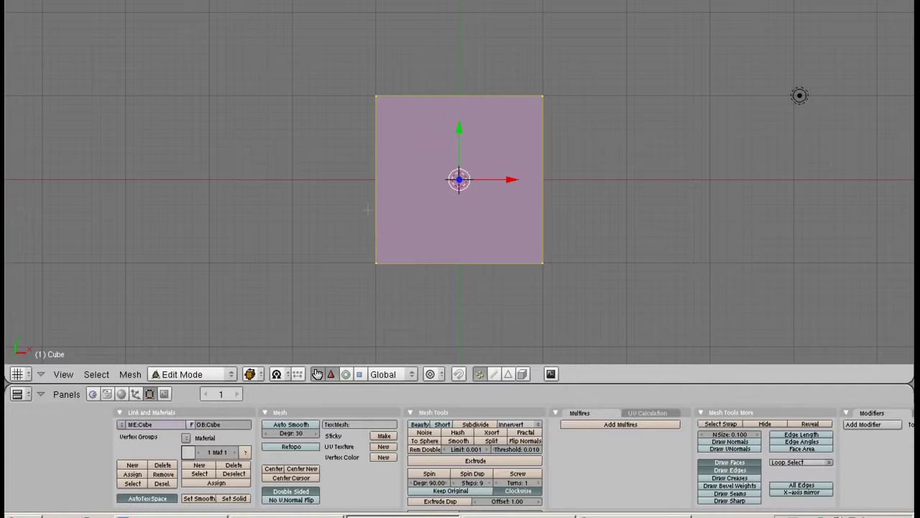
key(space)
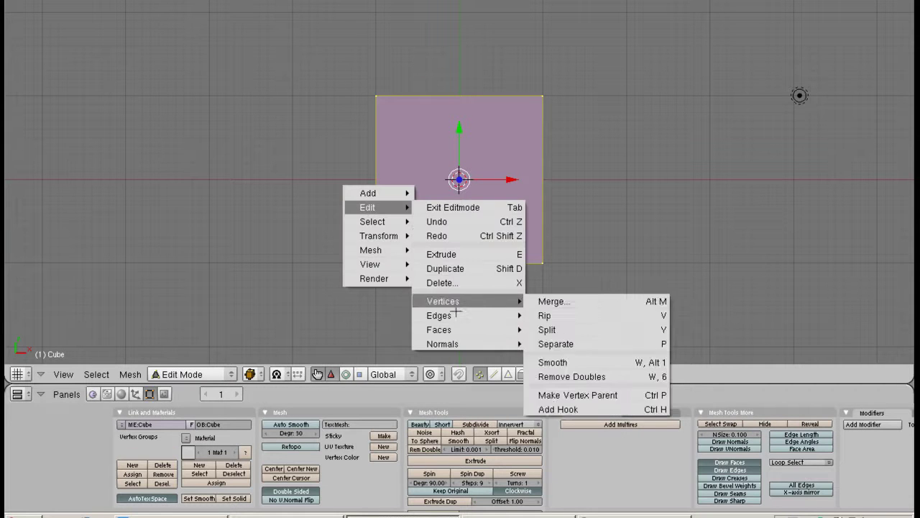
mouse_move(468, 315)
click(569, 123)
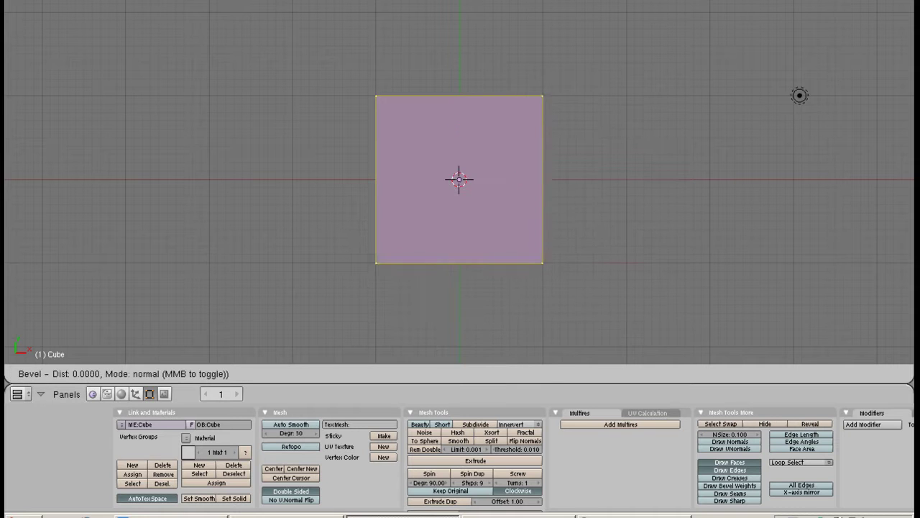
click(569, 132)
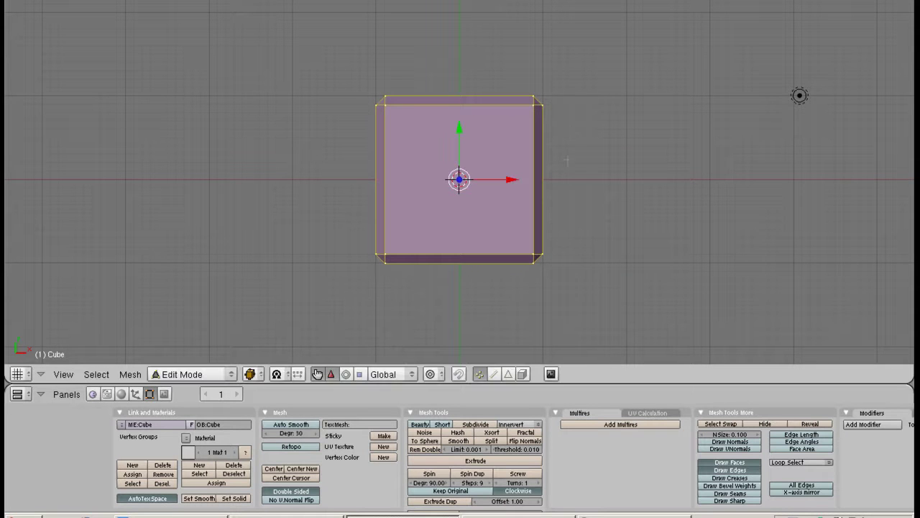
Add nine evenly spaced horizontal cuts across the bevelled cube's top face with Loop Subdivide
key(space)
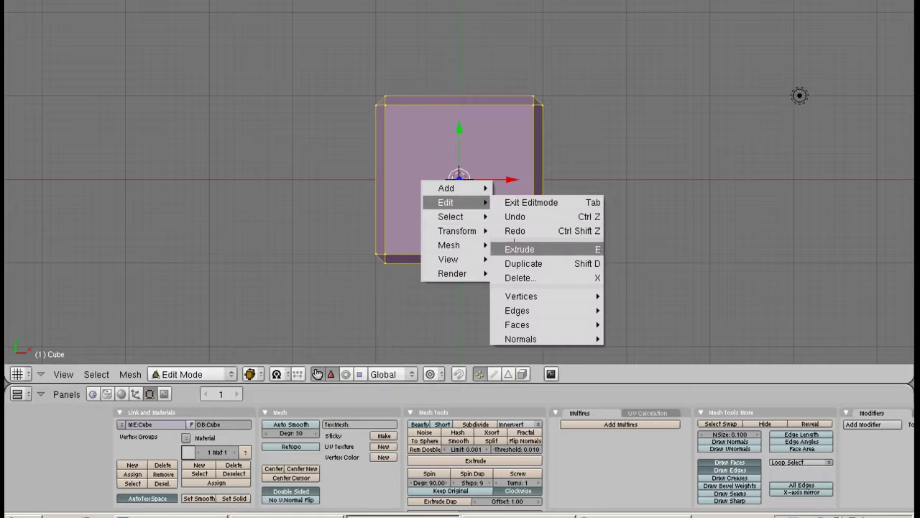
mouse_move(521, 310)
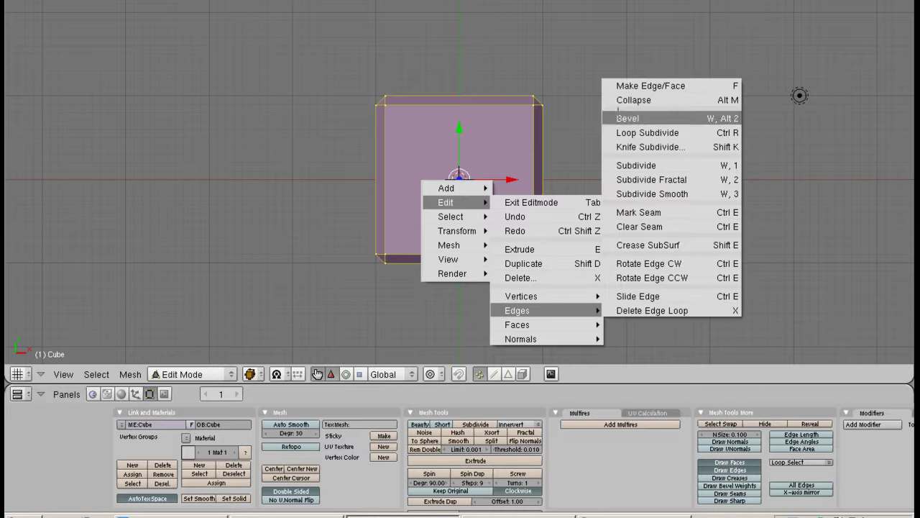
click(634, 132)
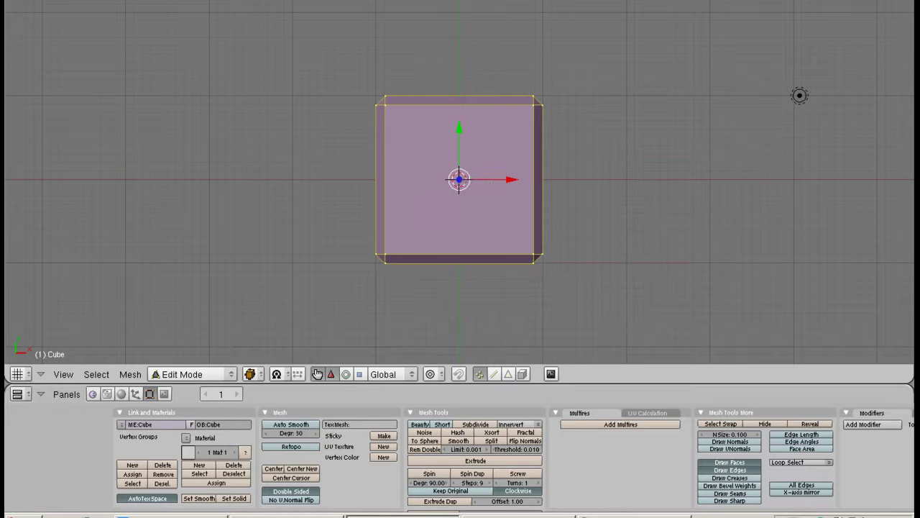
scroll(536, 164, up, 8)
click(536, 165)
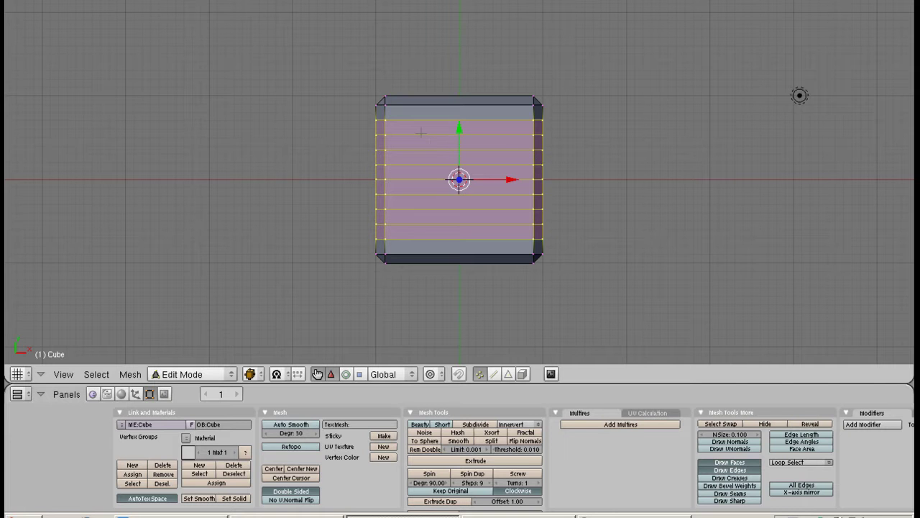
Add nine evenly spaced vertical cuts across the cube's top face with Loop Subdivide
key(space)
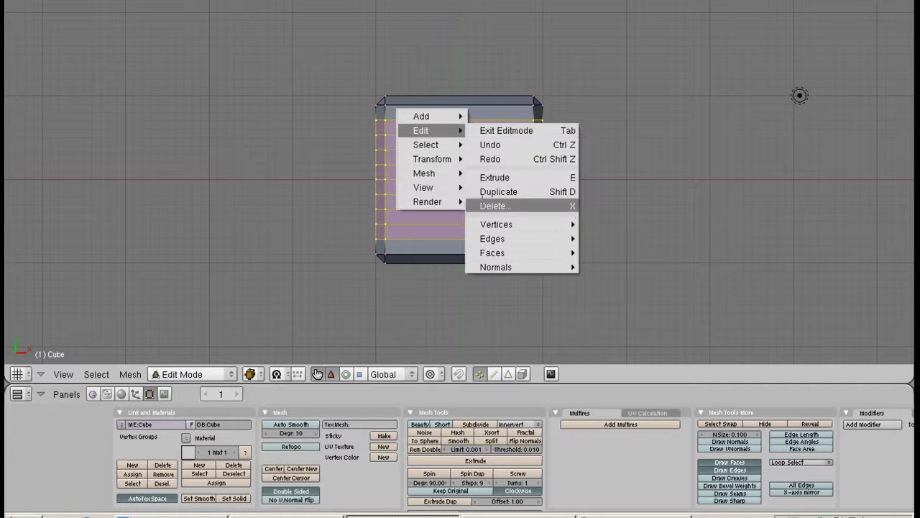
mouse_move(504, 238)
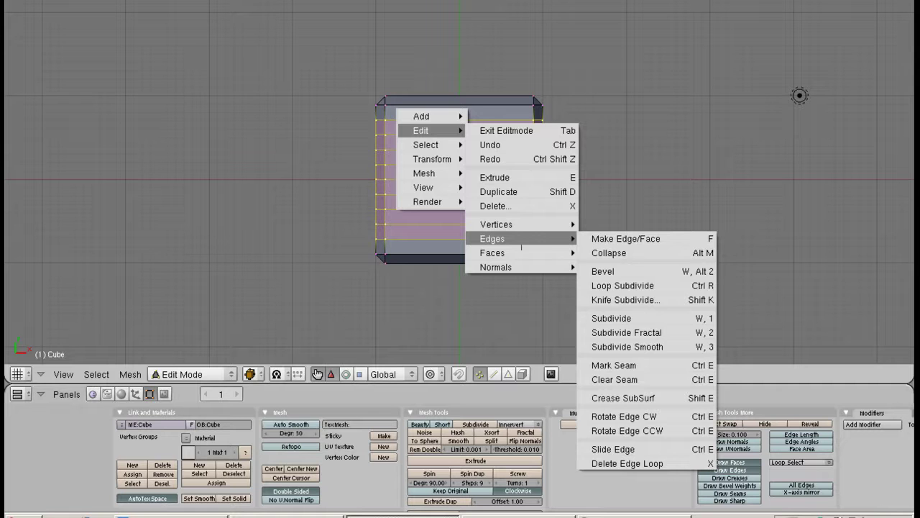
click(604, 284)
scroll(501, 239, up, 8)
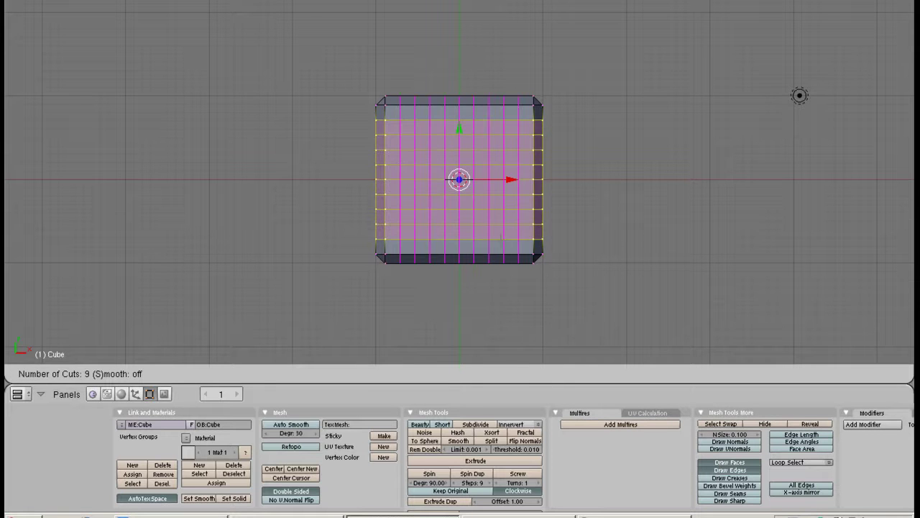
click(501, 239)
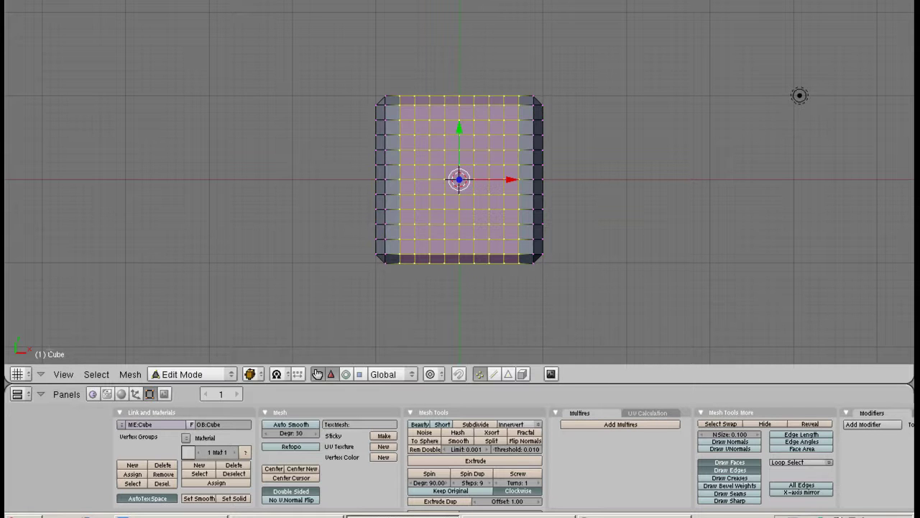
In the side view, add nine evenly spaced horizontal cuts around the cube with Loop Subdivide
click(92, 378)
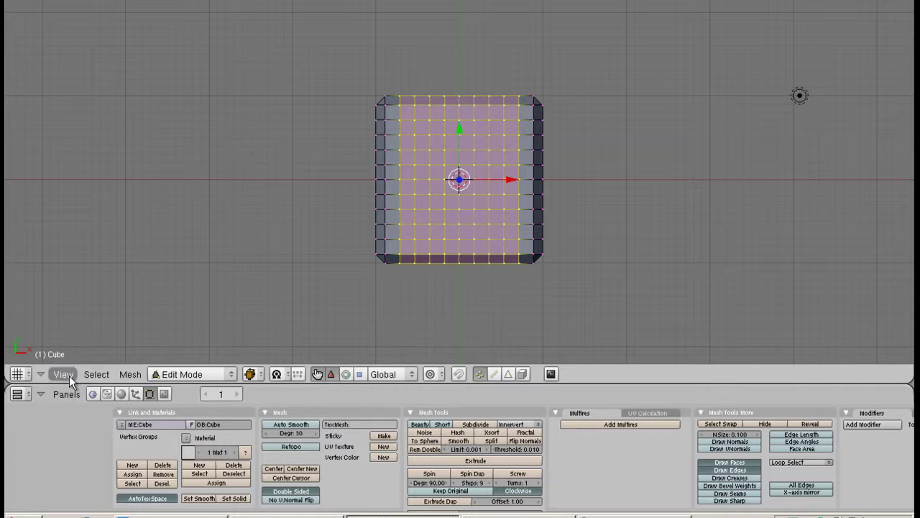
click(63, 374)
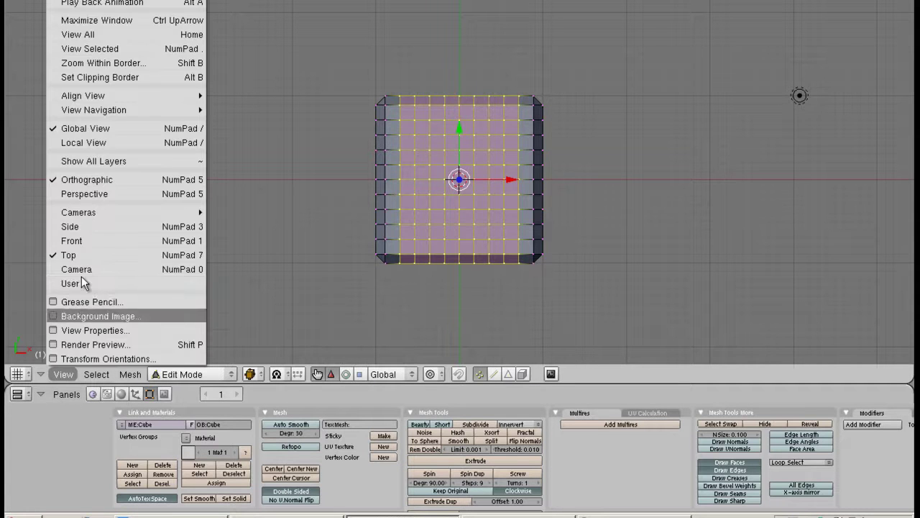
click(94, 226)
key(space)
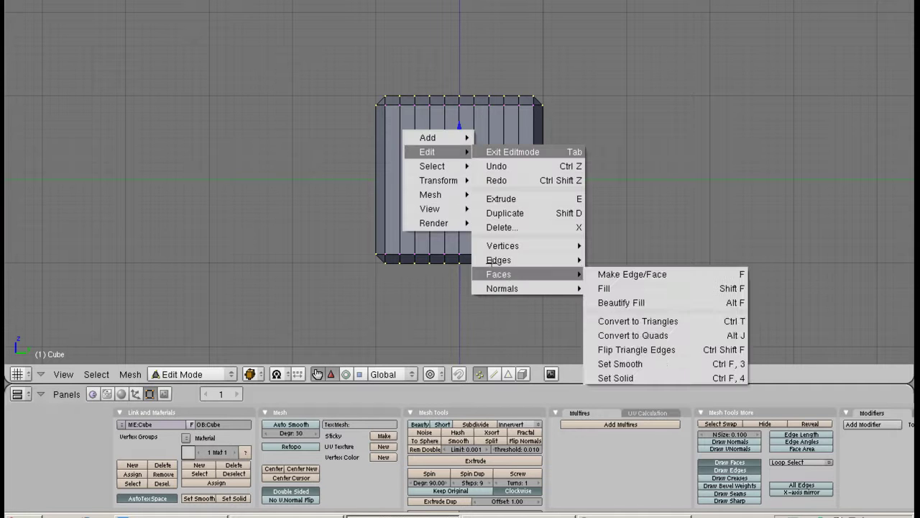
mouse_move(518, 259)
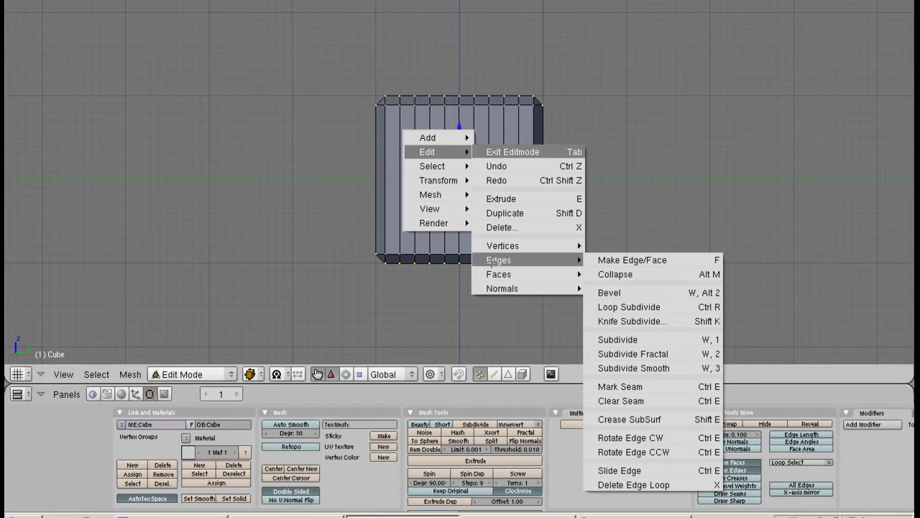
click(630, 307)
scroll(539, 240, up, 8)
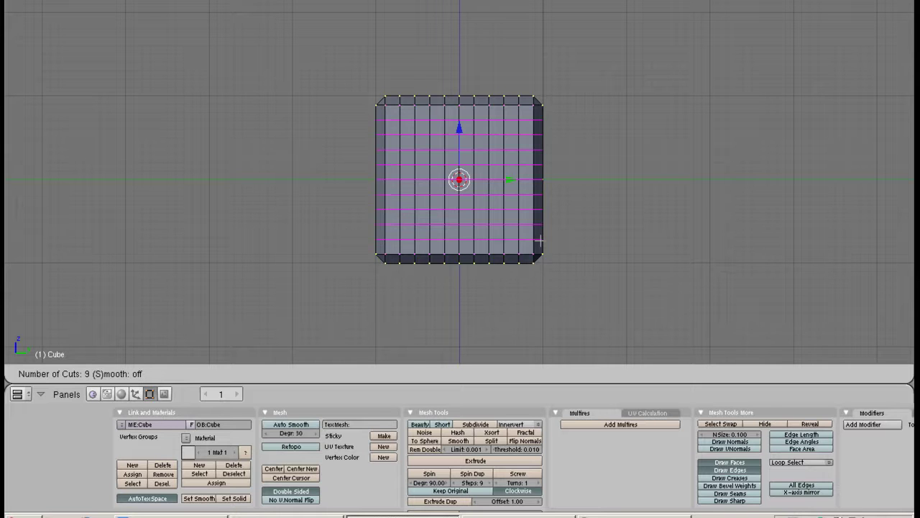
click(539, 240)
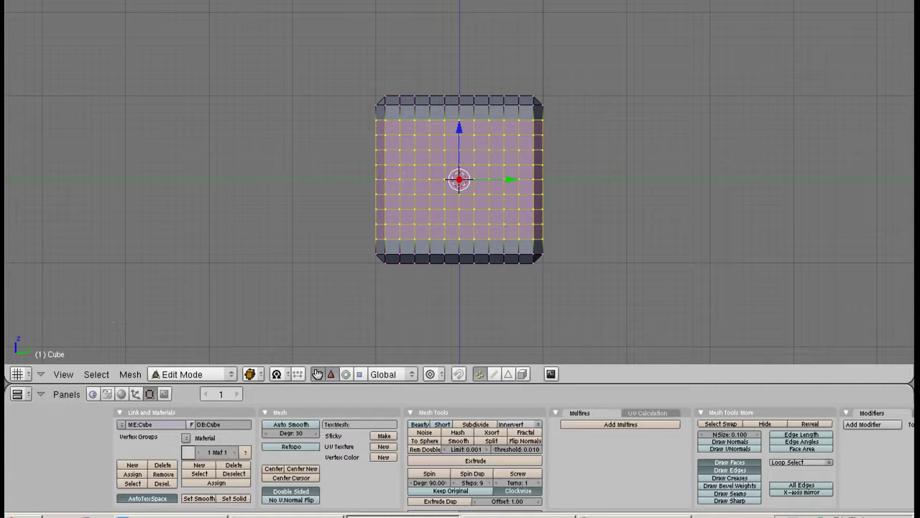
Delete the second, fifth and eighth of the nine vertical edge loops on the cube's side face
key(a)
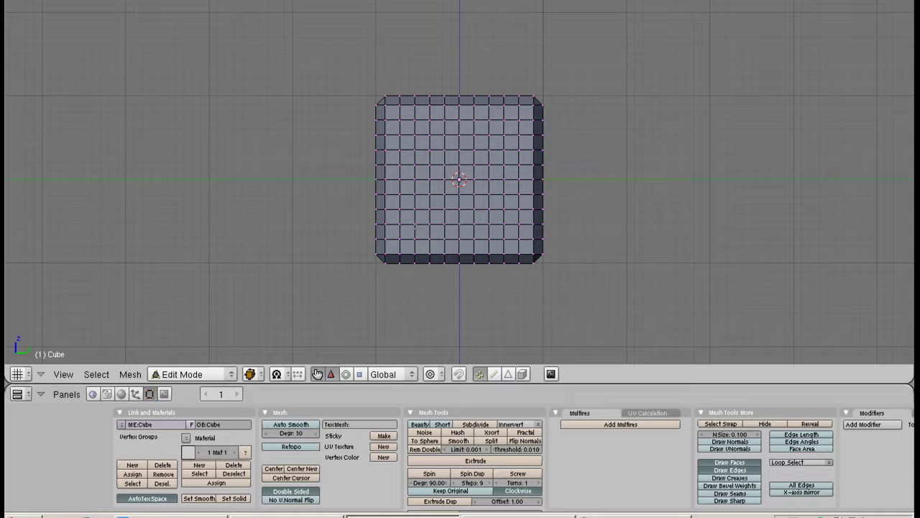
alt+right_click(415, 216)
key(x)
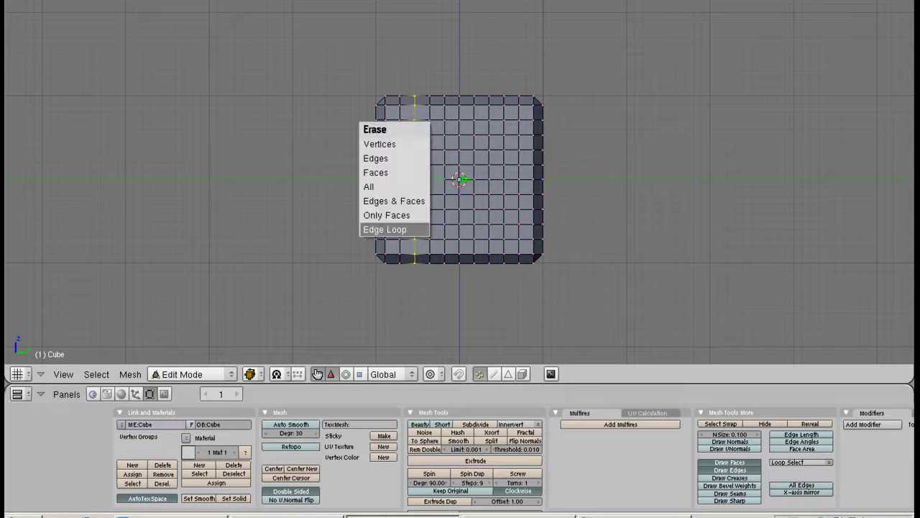
key(Return)
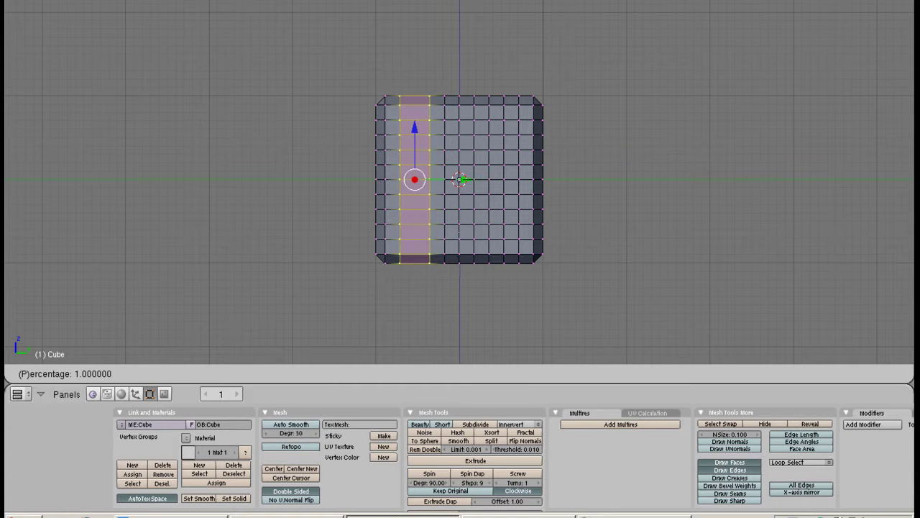
key(Return)
key(x)
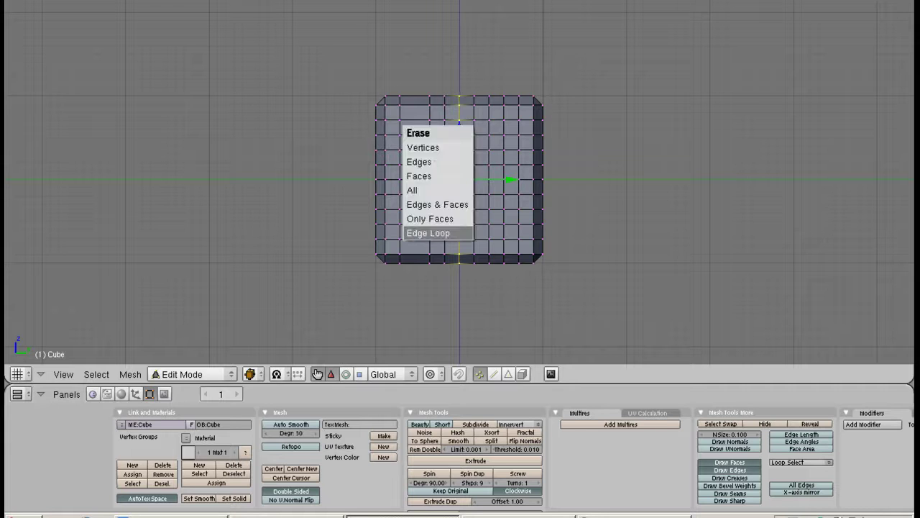
key(Return)
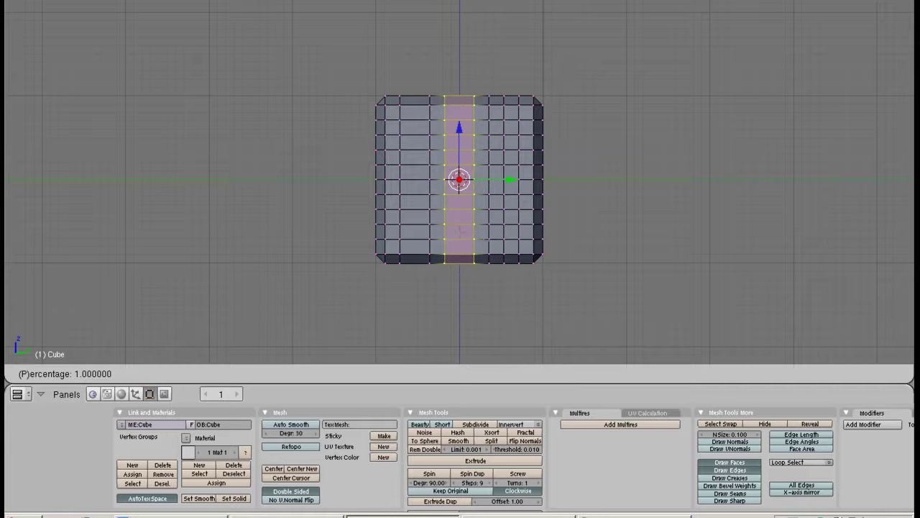
click(504, 230)
key(x)
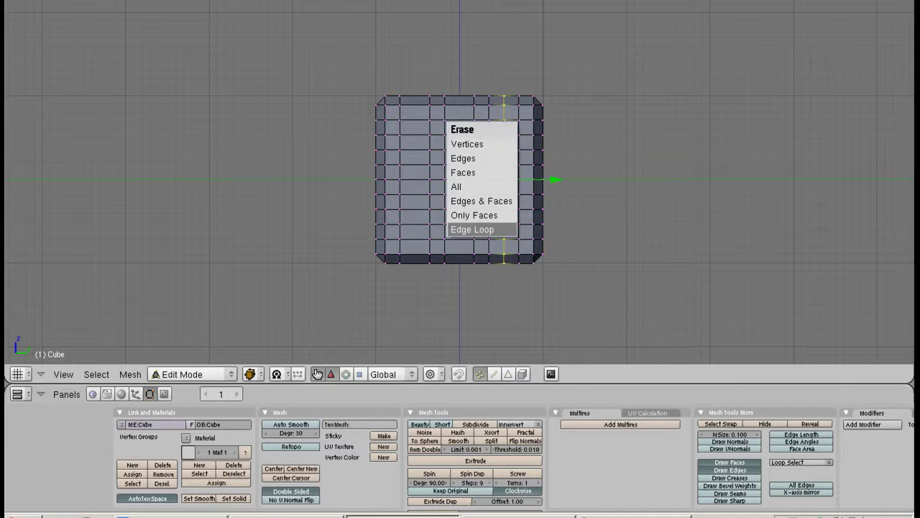
key(Return)
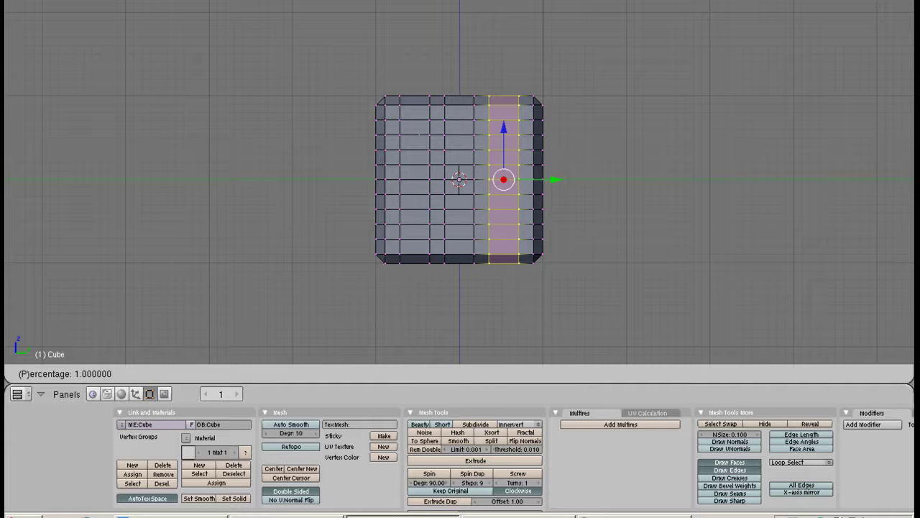
click(385, 135)
Delete the second, fifth and eighth of the nine horizontal edge loops on the cube's side face
alt+right_click(386, 135)
key(x)
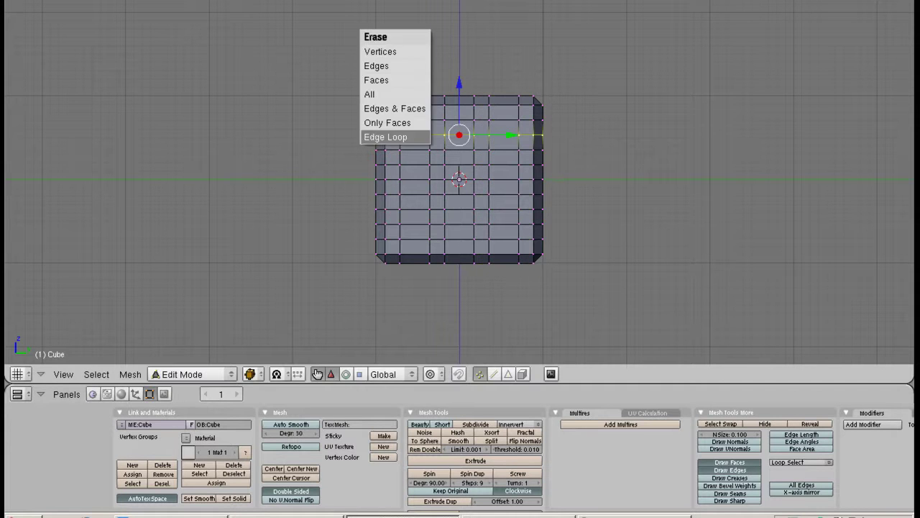
key(Return)
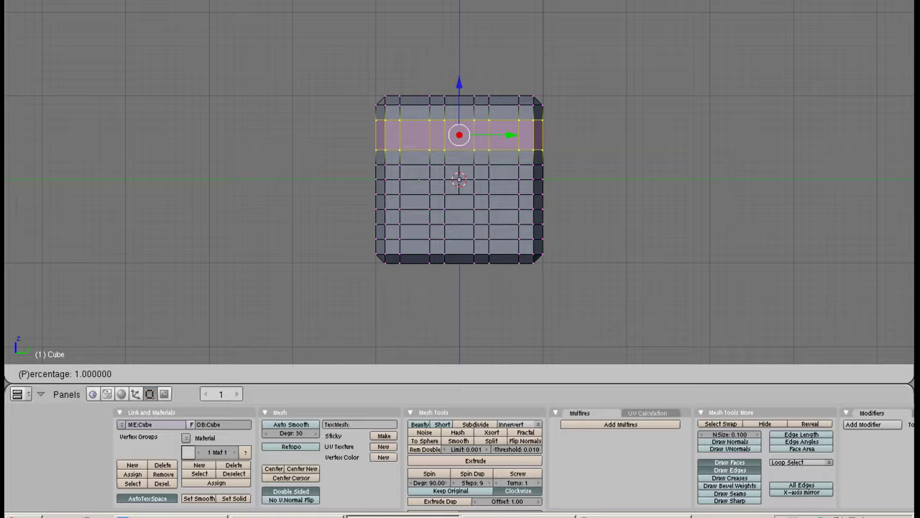
click(412, 180)
alt+right_click(411, 179)
key(x)
key(Return)
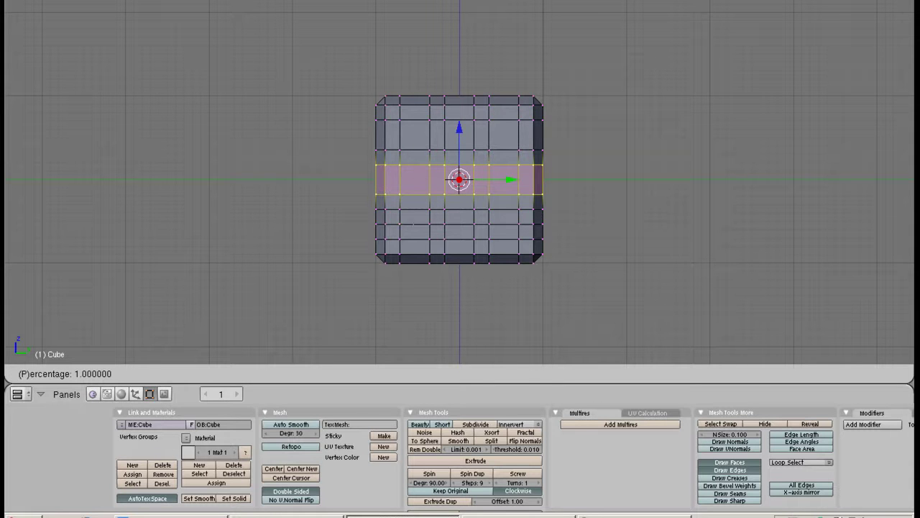
key(Return)
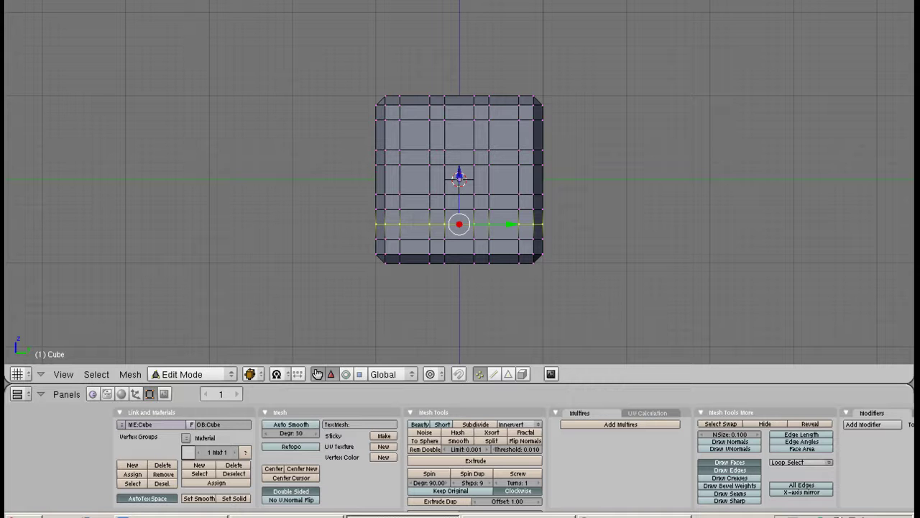
key(x)
key(Return)
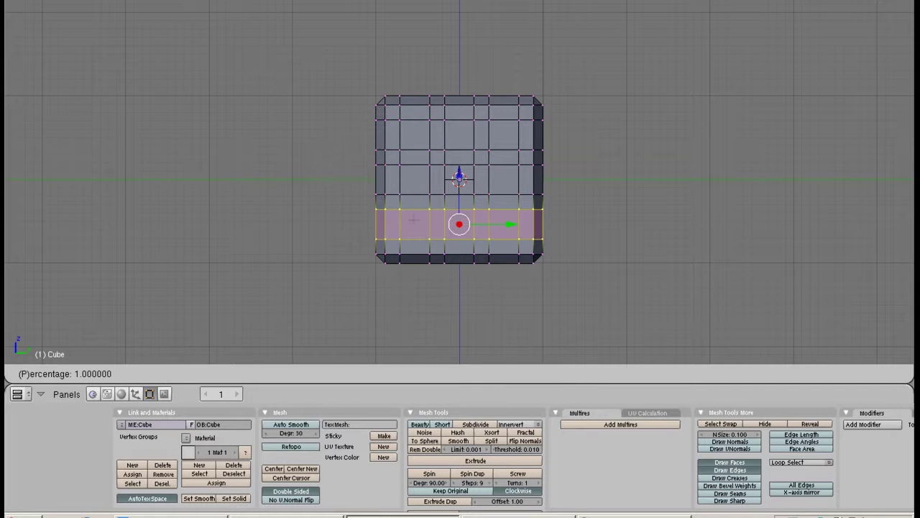
In the top view, delete the second, fifth and eighth of the nine vertical edge loops on the cube's top face
click(62, 373)
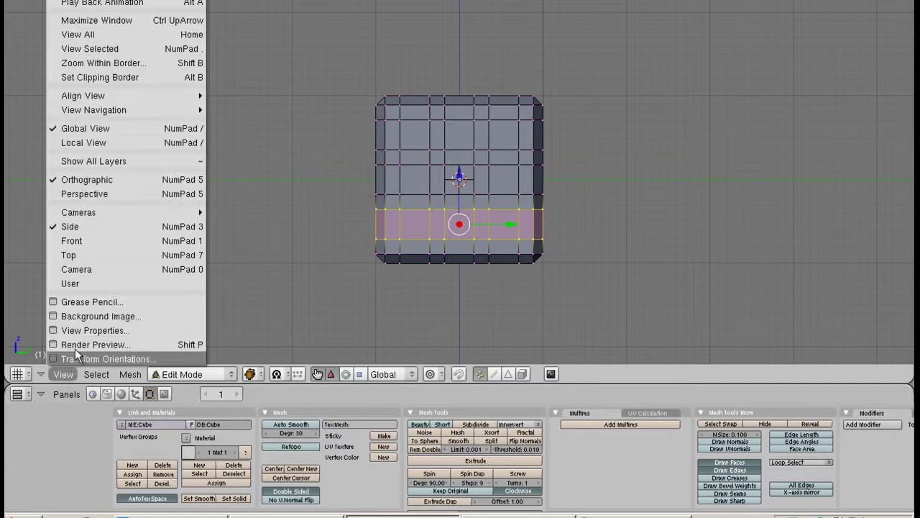
click(88, 249)
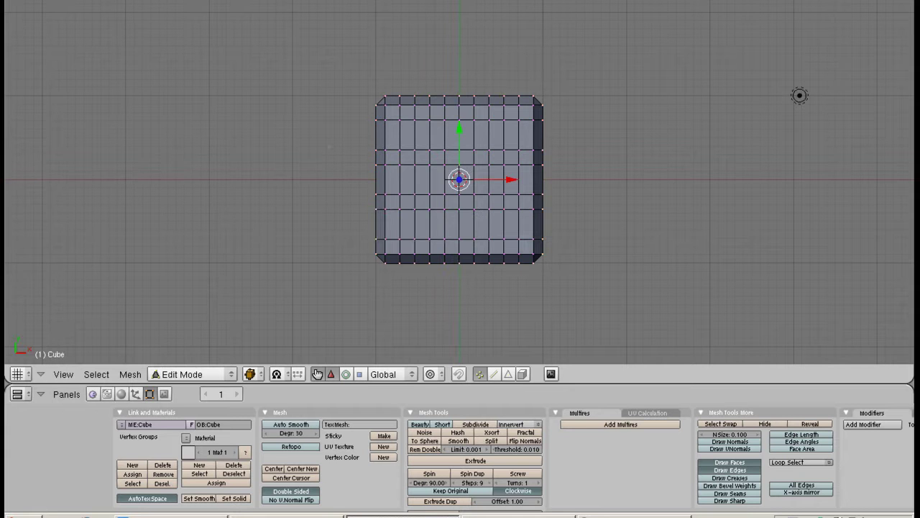
alt+right_click(414, 142)
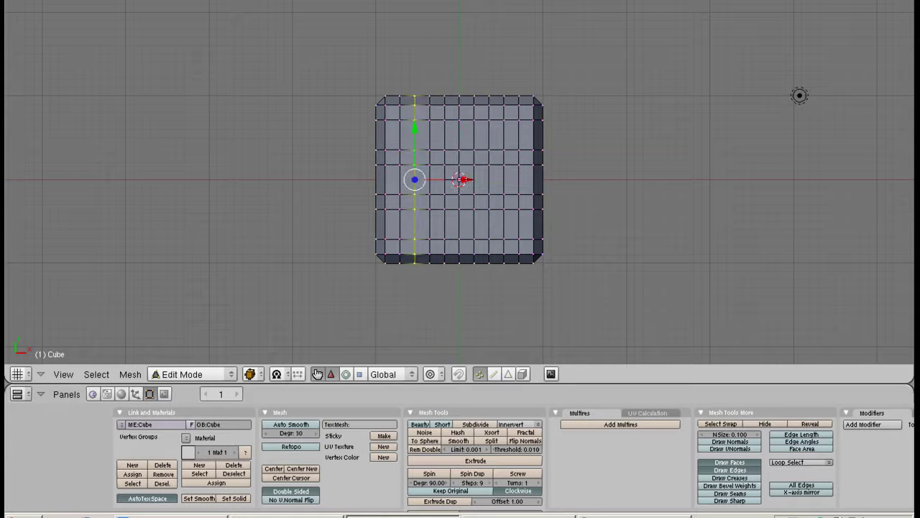
key(x)
key(Return)
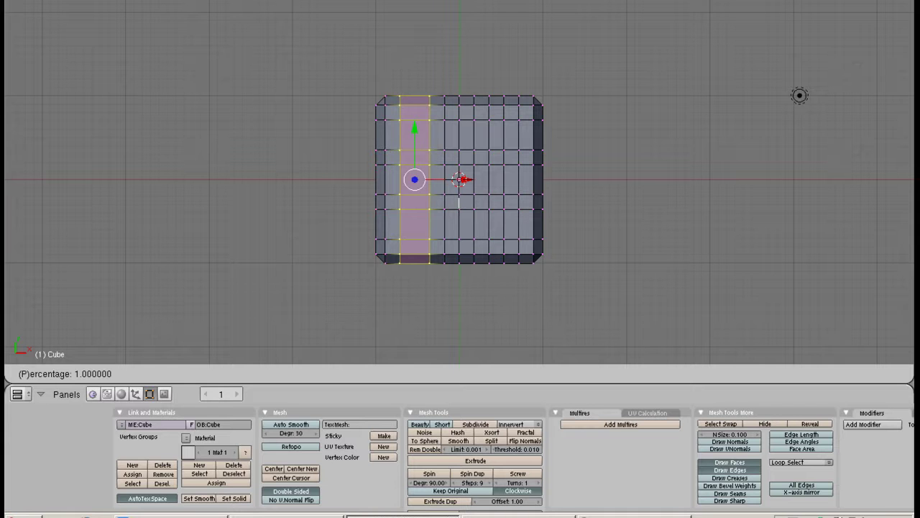
click(459, 194)
key(x)
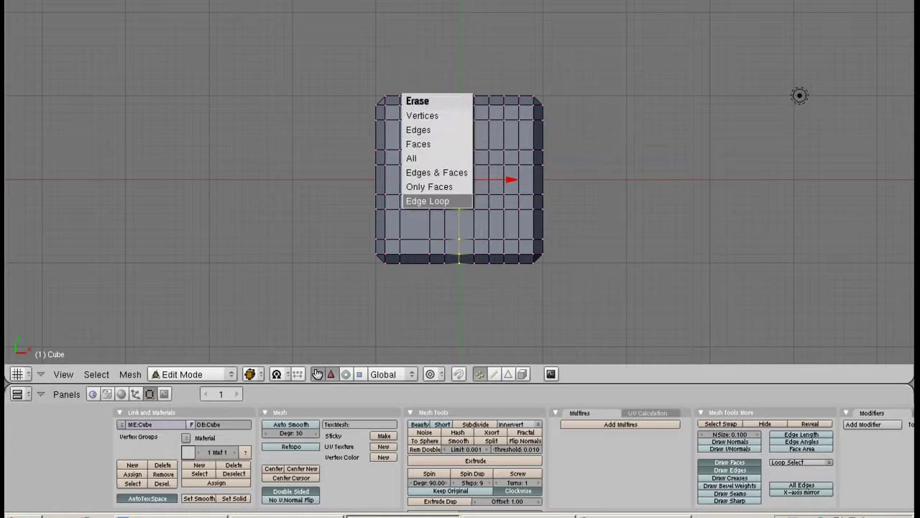
key(Return)
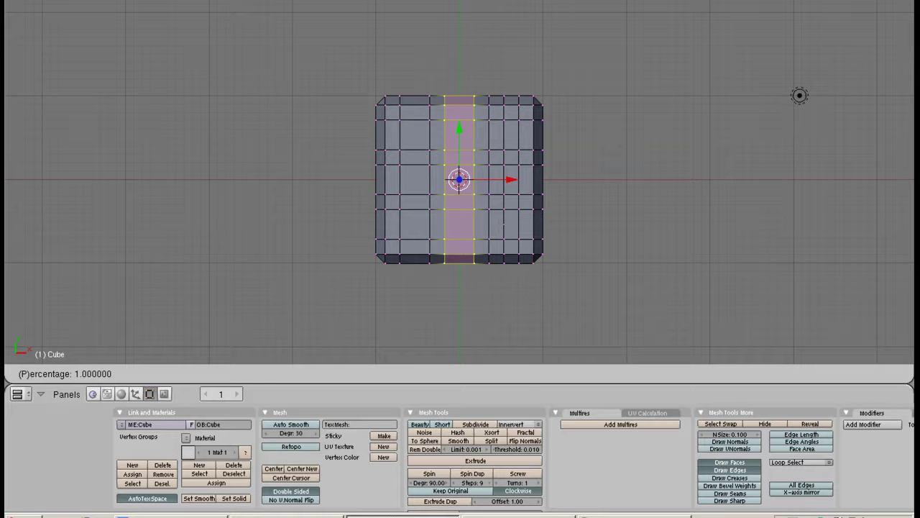
click(317, 373)
key(x)
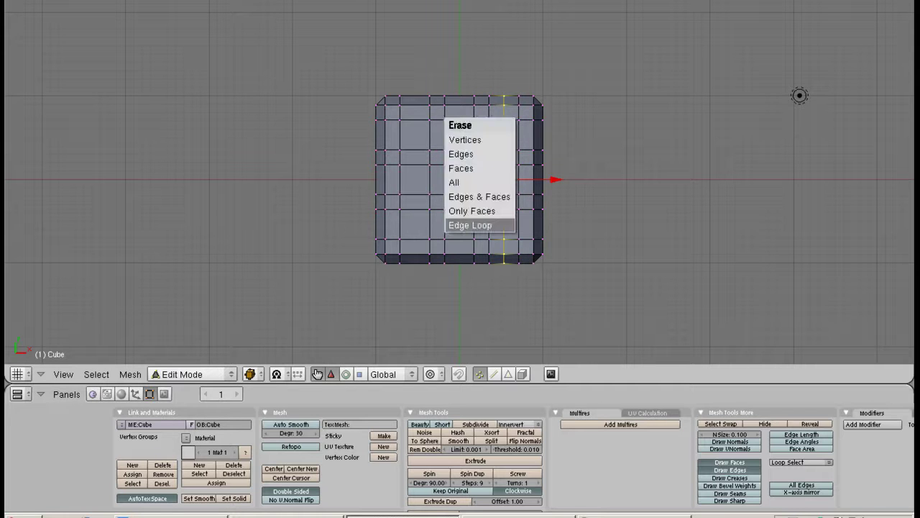
key(Return)
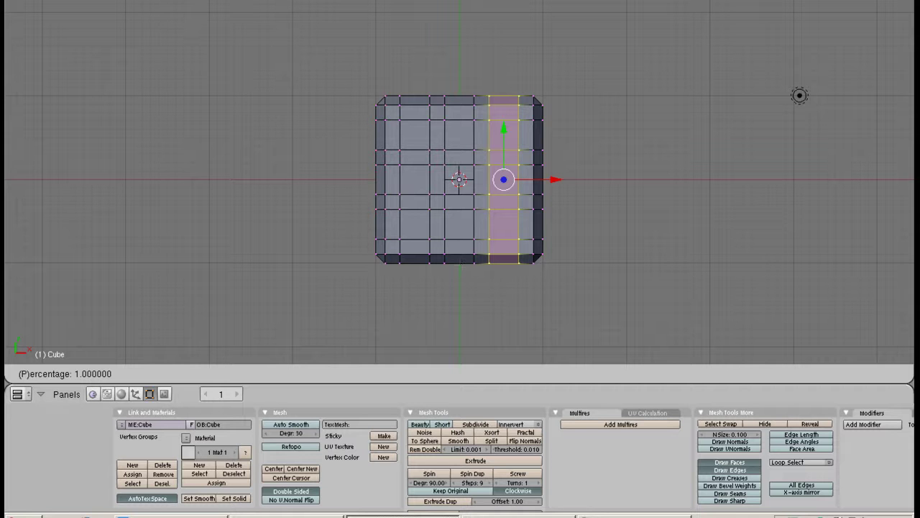
middle_drag(575, 216, 446, 215)
key(Return)
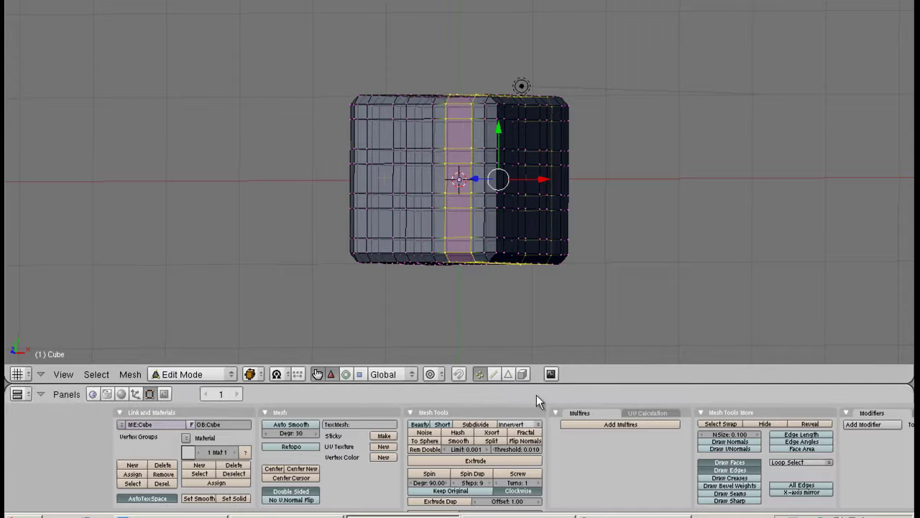
With hidden geometry occluded and face selection active, extrude the top face's upper-left tile in place and merge it at its center
click(524, 374)
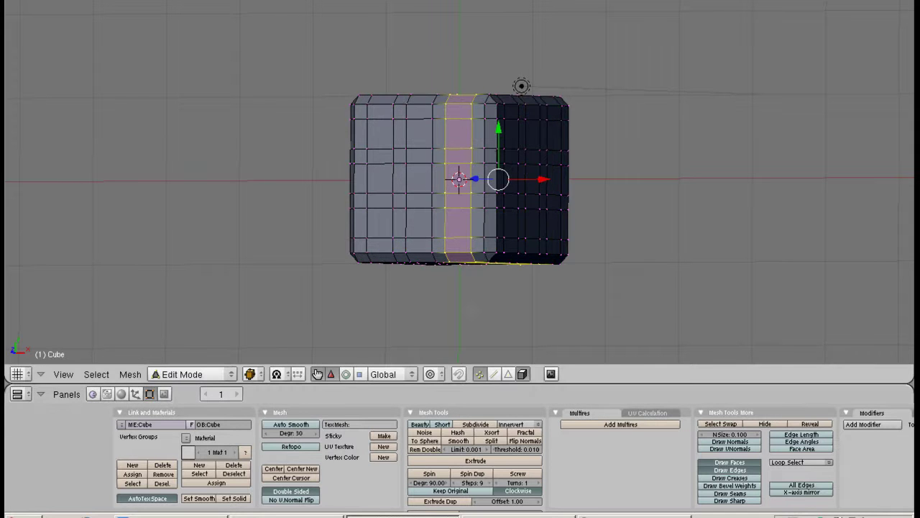
click(508, 374)
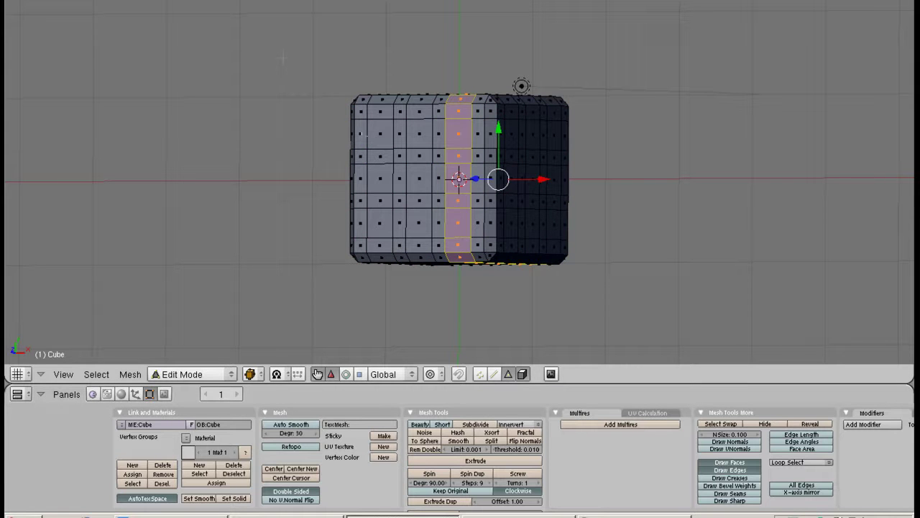
right_click(380, 134)
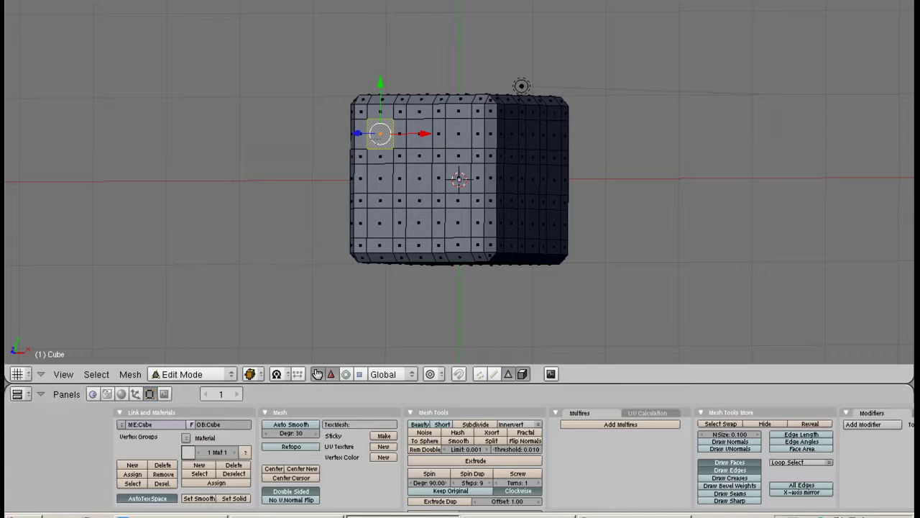
key(e)
key(Escape)
key(alt+m)
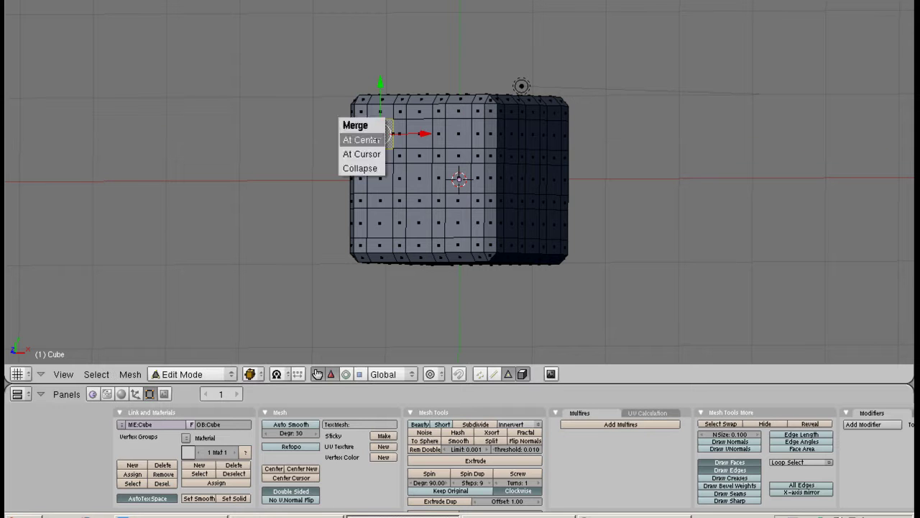
click(363, 139)
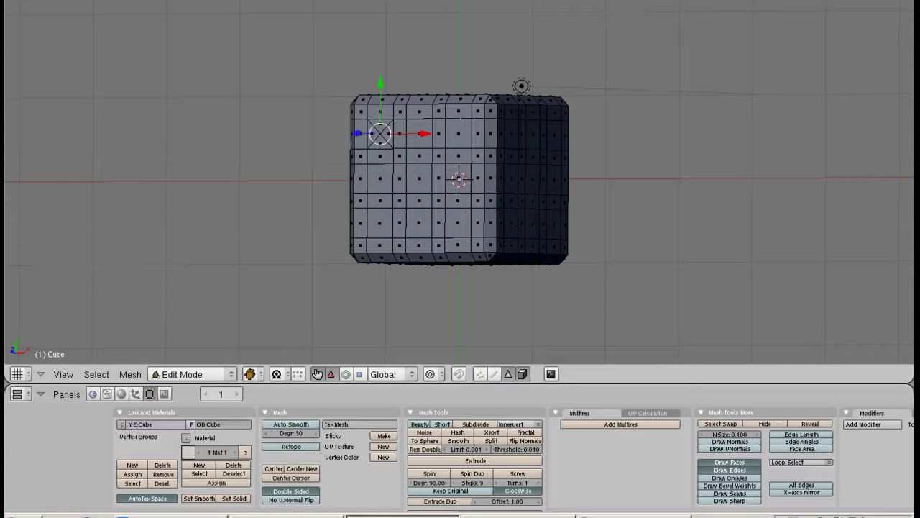
Extrude the top face's upper-right tile in place and merge the extruded face at its center
right_click(458, 133)
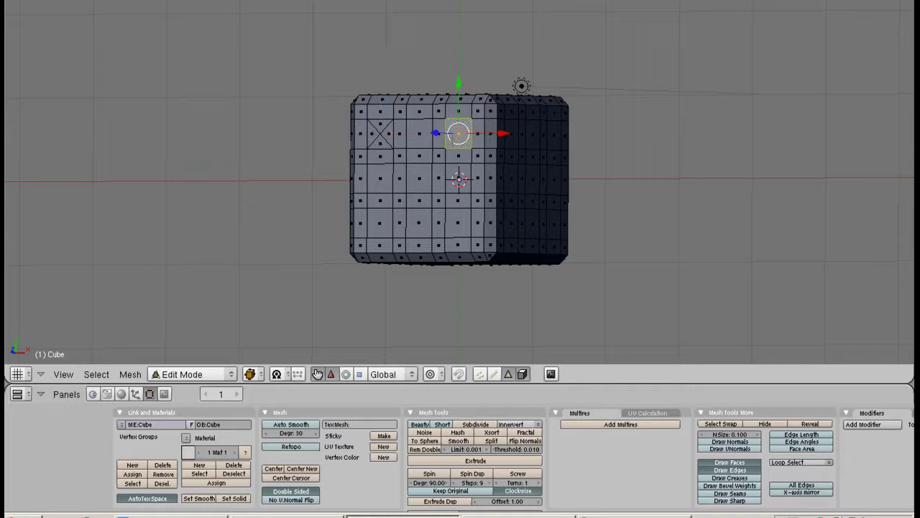
key(e)
click(452, 139)
key(alt+m)
click(431, 137)
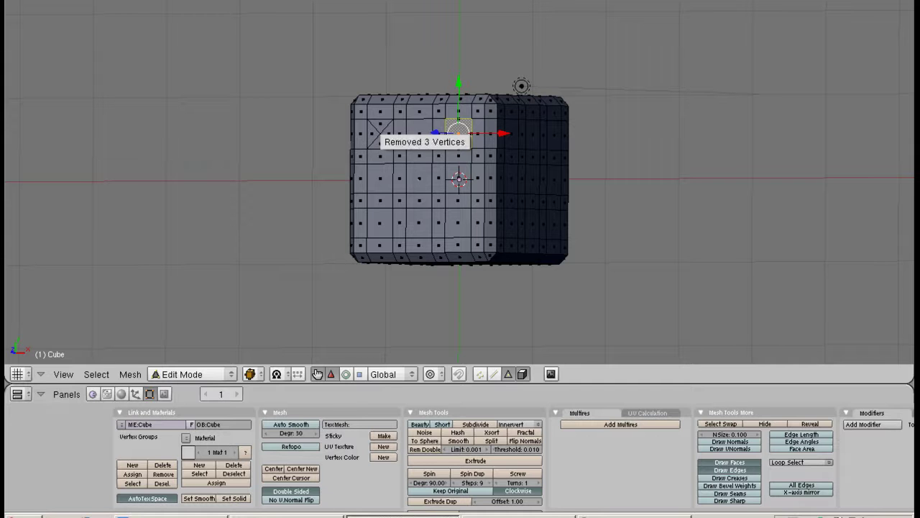
Extrude the middle tile of the top face in place and merge the extruded face at its center
right_click(419, 179)
key(e)
key(Escape)
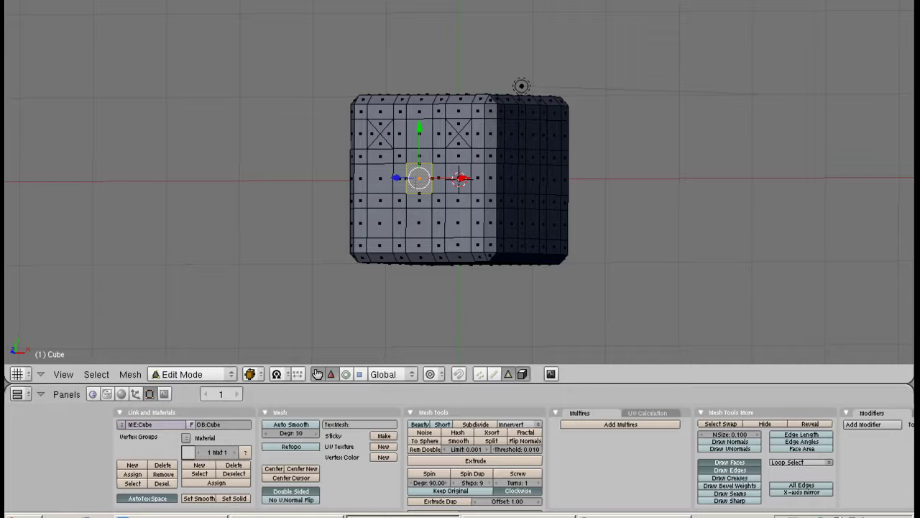
key(alt+m)
click(413, 183)
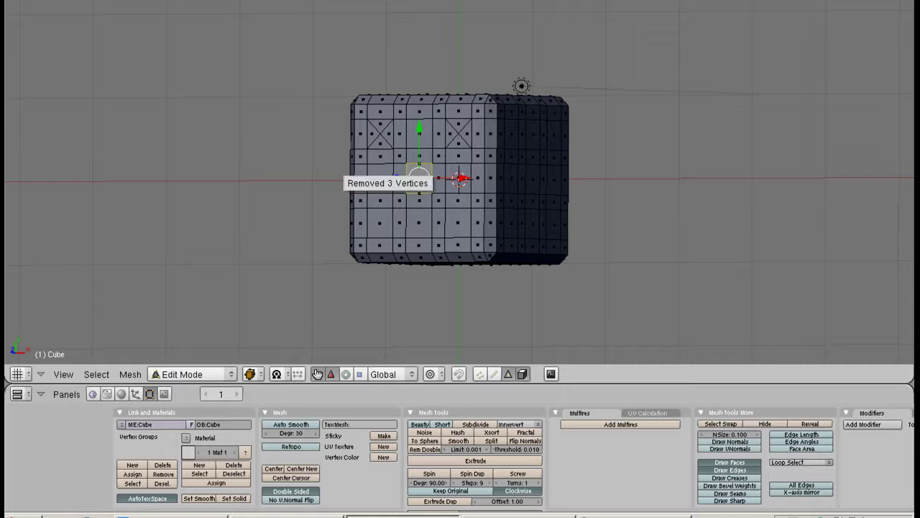
Extrude the top face's lower-right tile in place and merge the extruded face at its center
right_click(458, 222)
key(e)
key(Escape)
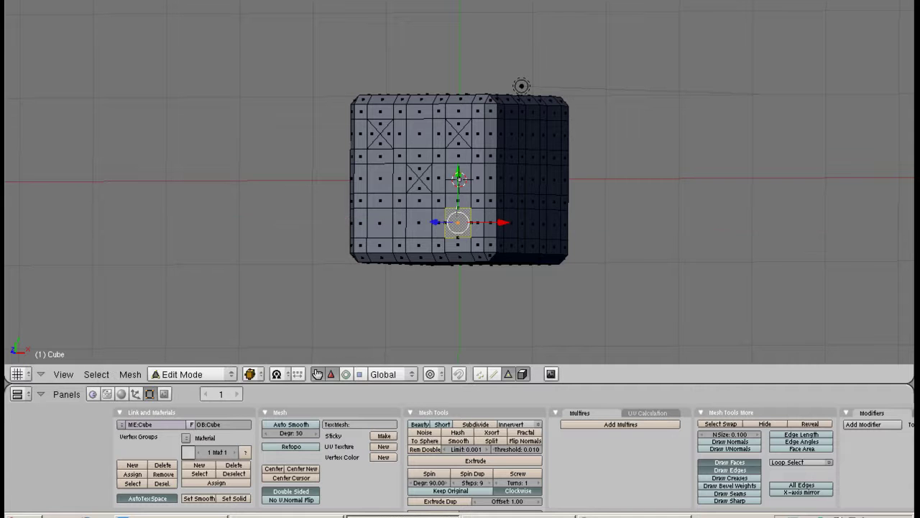
key(alt+m)
click(441, 211)
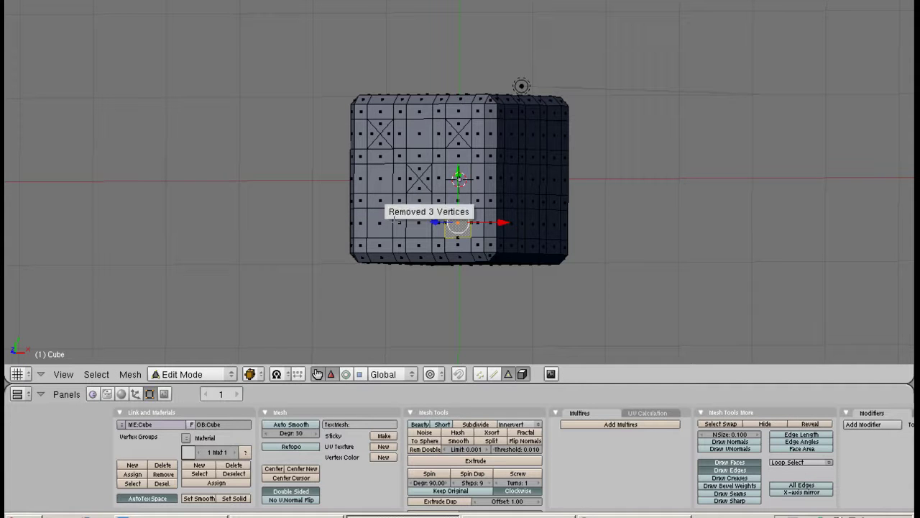
Extrude the top face's lower-left tile in place and merge the extruded face at its center
right_click(380, 223)
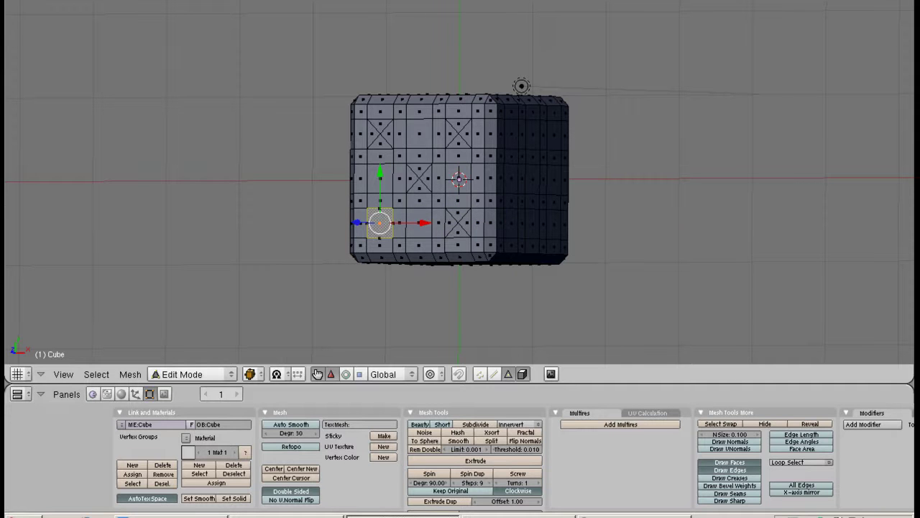
key(alt+m)
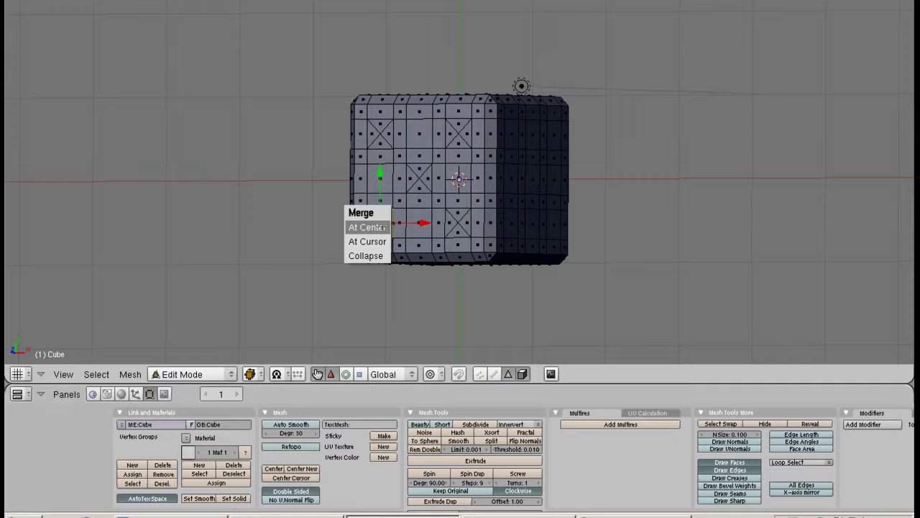
click(380, 227)
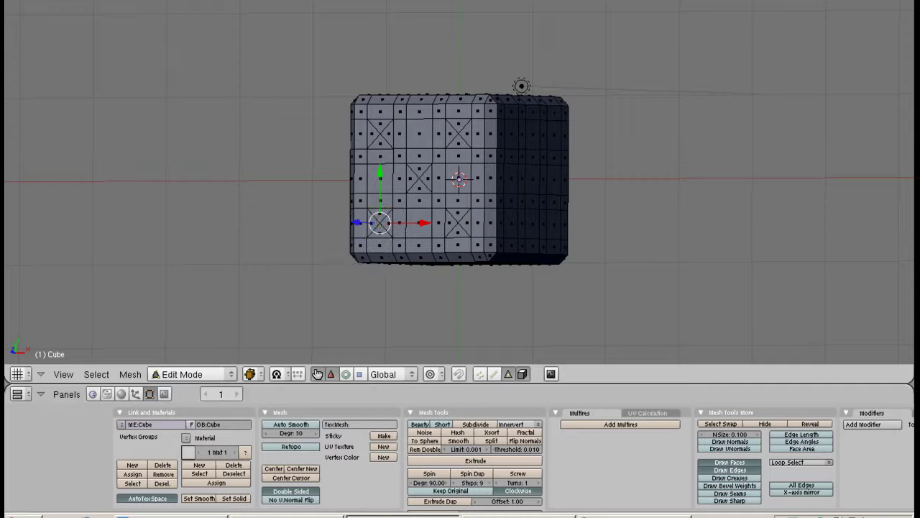
In vertex selection mode, select the center vertices of the five merged tiles and move them -0.17 along global Z to form pits
click(479, 372)
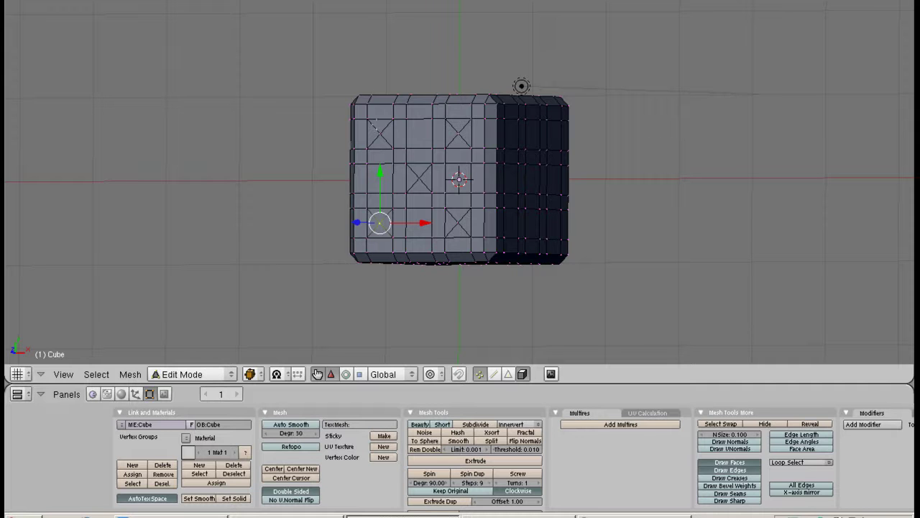
right_click(380, 178)
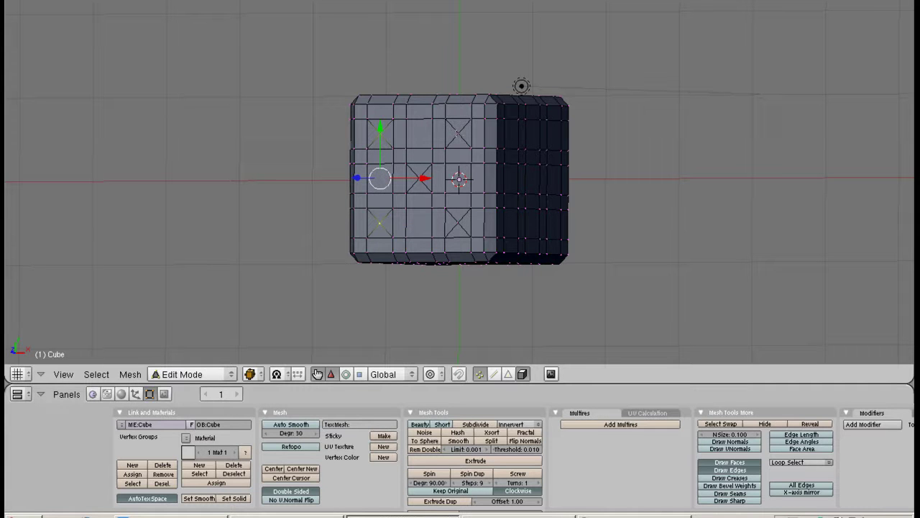
shift+right_click(458, 133)
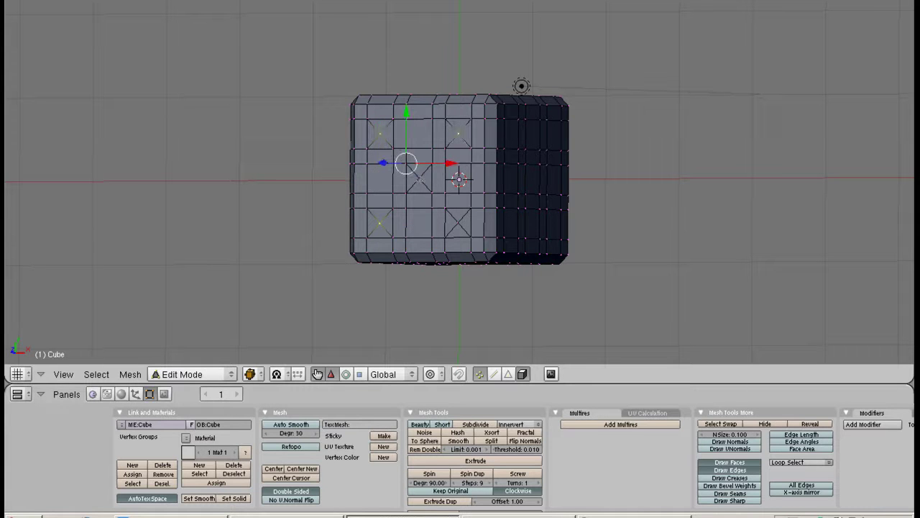
shift+right_click(420, 178)
shift+right_click(458, 222)
key(g)
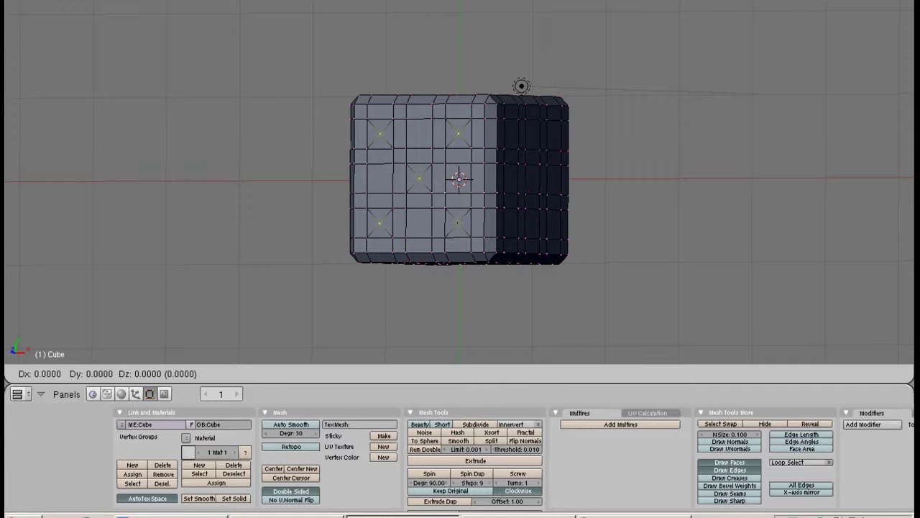
key(z)
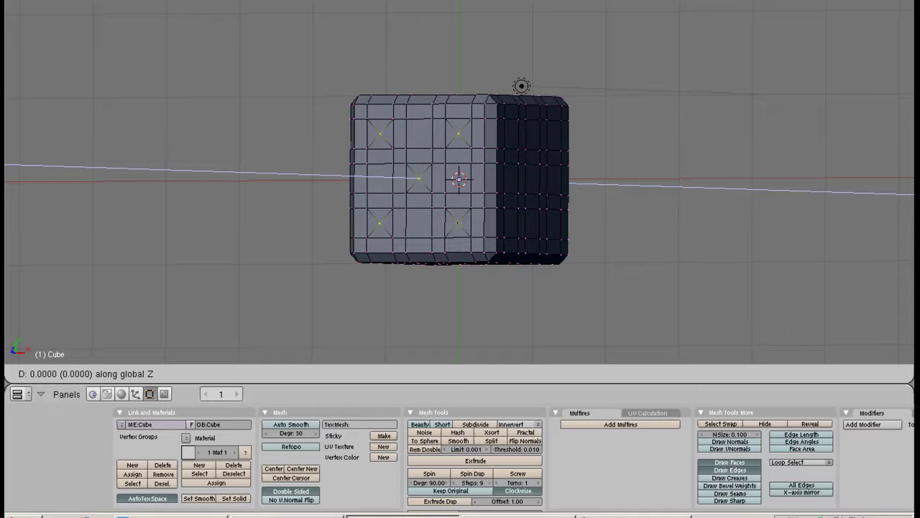
text(0.)
text(-17)
key(Return)
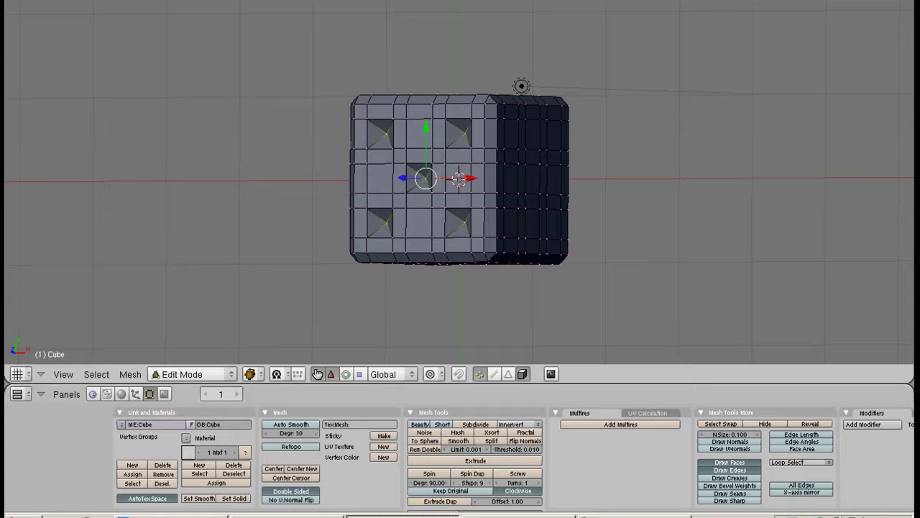
key(space)
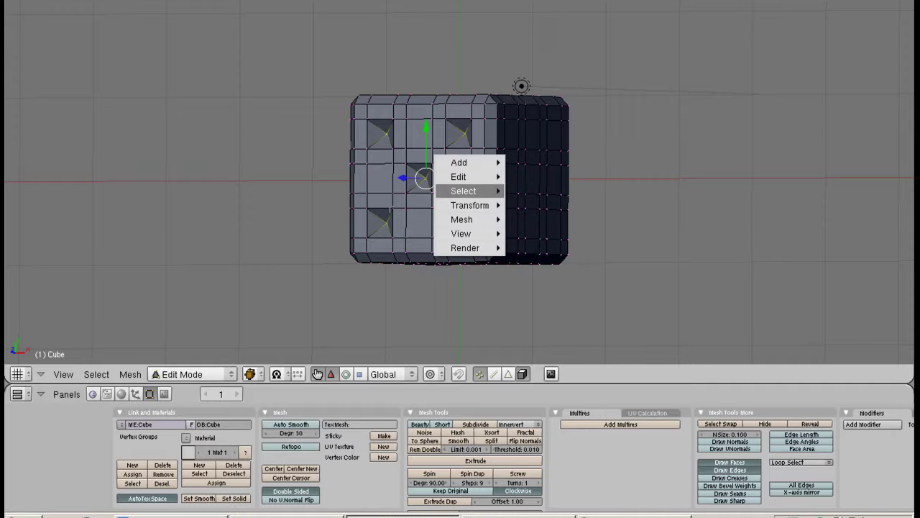
right_click(473, 192)
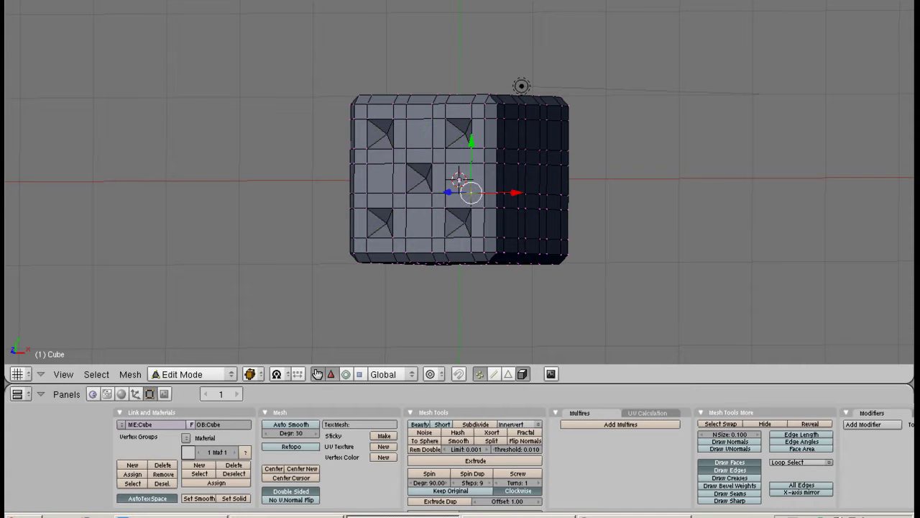
Return to the top view and add a Catmull-Clark Subsurf modifier to the cube with Levels set to 3
key(KP_7)
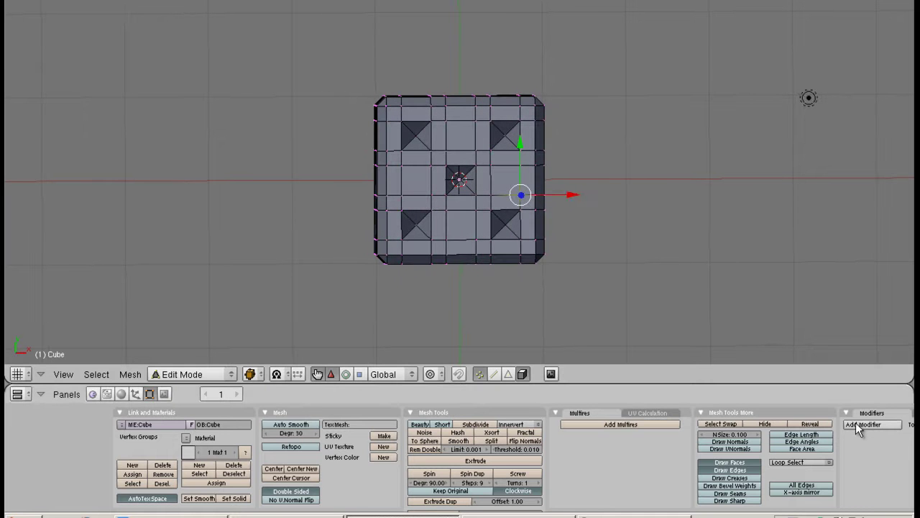
scroll(841, 422, down, 2)
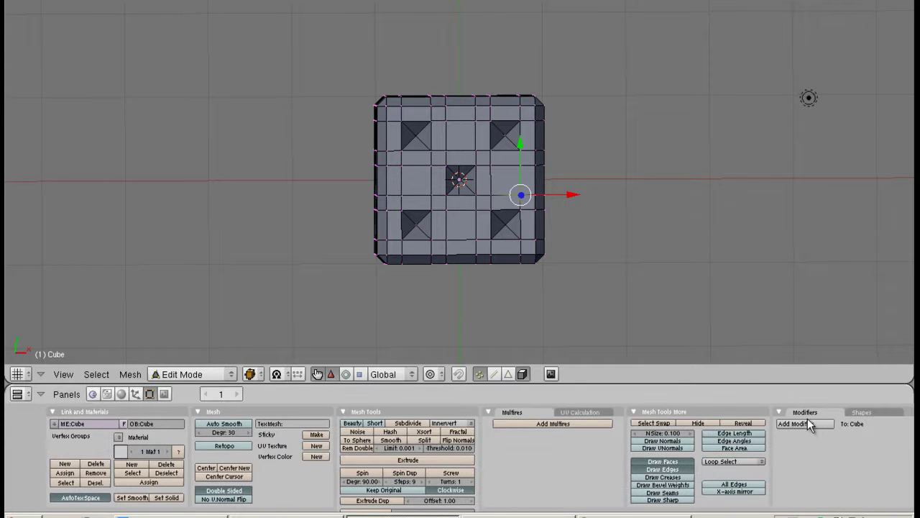
click(807, 424)
click(791, 246)
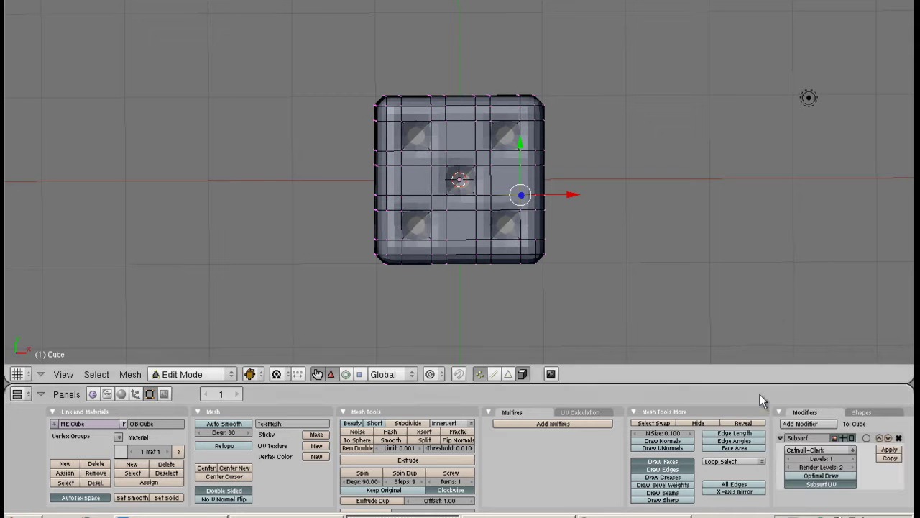
click(852, 459)
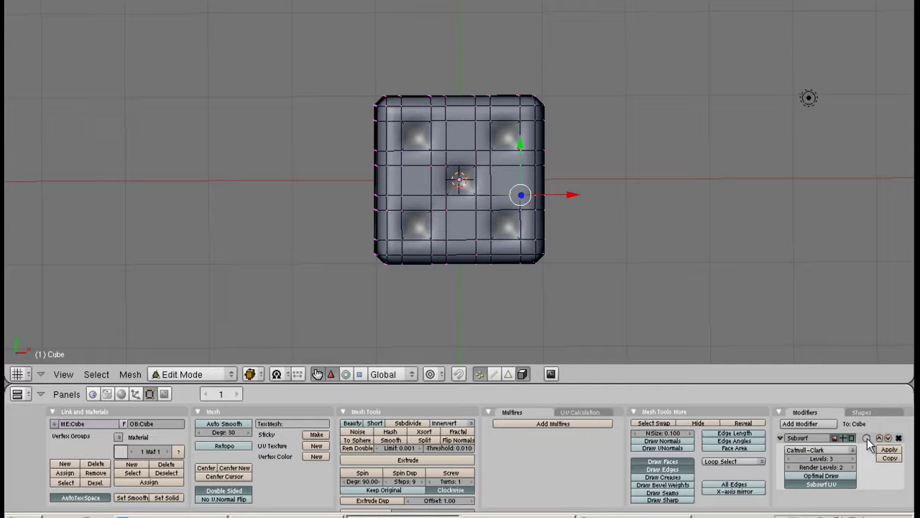
Apply the cube's Subsurf modifier to the editing cage so the mesh is edited in its smoothed form
click(867, 438)
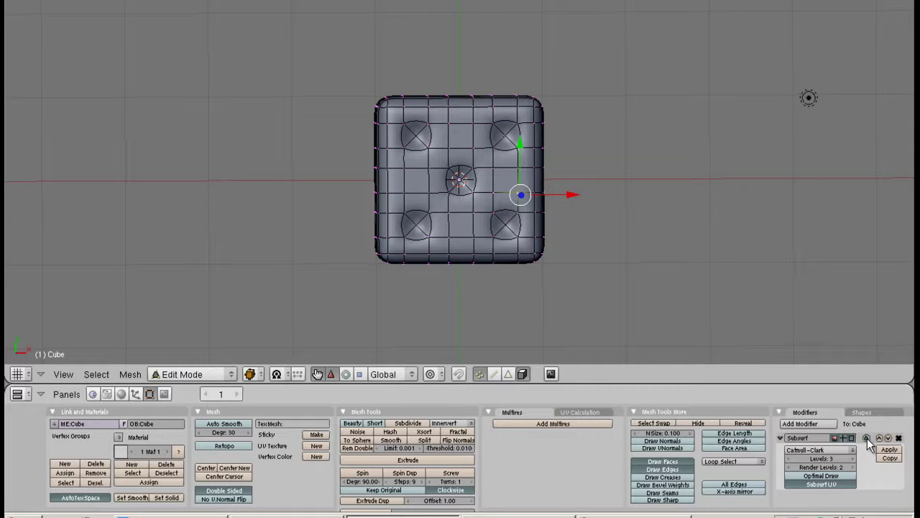
scroll(485, 279, up, 1)
scroll(484, 279, up, 1)
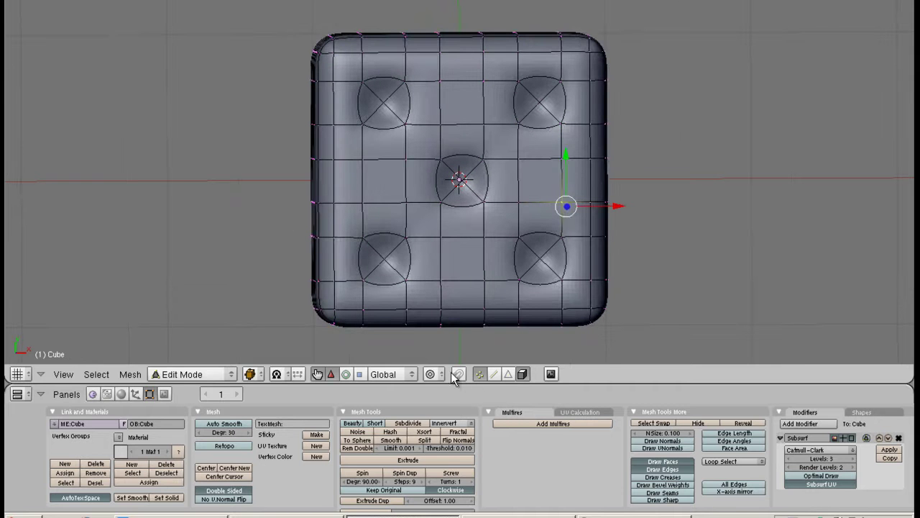
In edge selection mode, select the rim edges of all five pits and crease them by +1.000
click(495, 375)
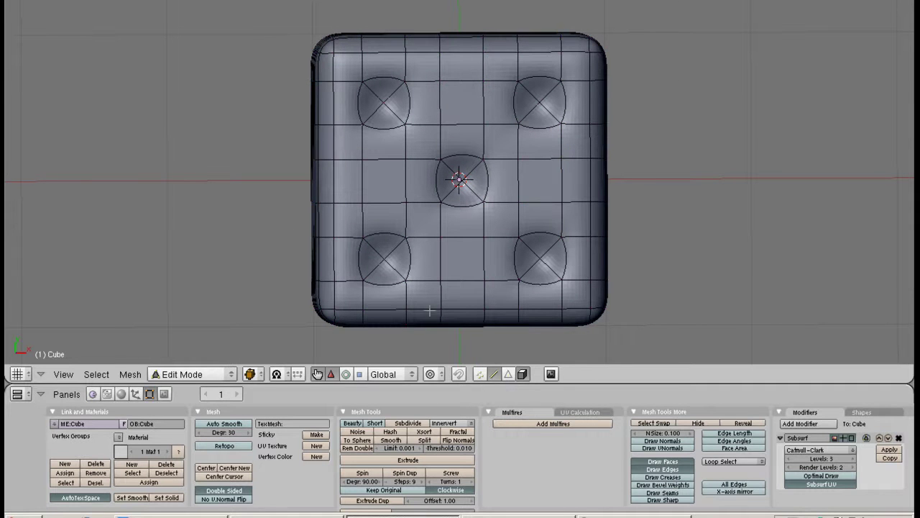
scroll(427, 315, up, 1)
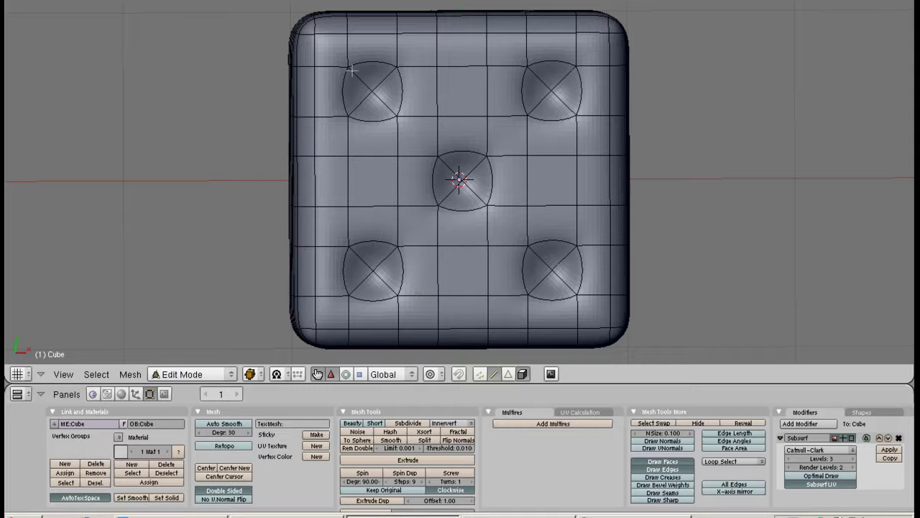
right_click(384, 72)
key(g)
click(343, 103)
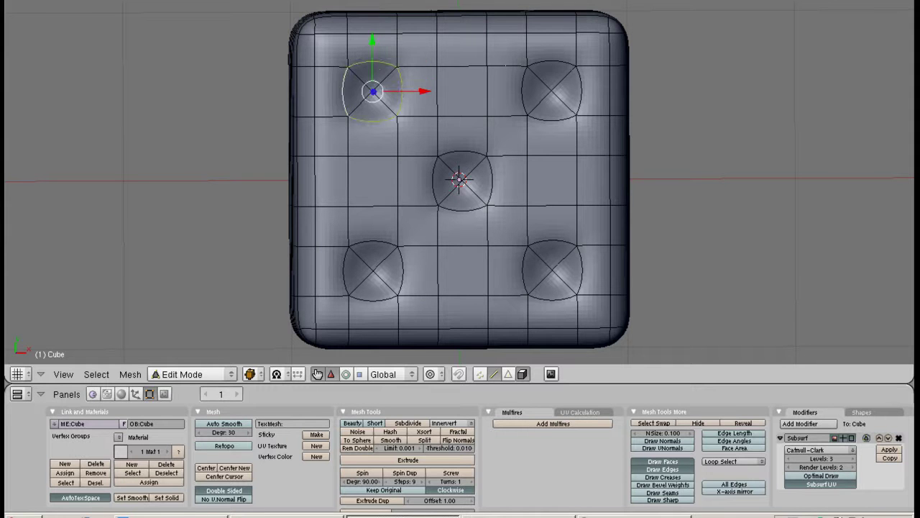
shift+right_click(523, 85)
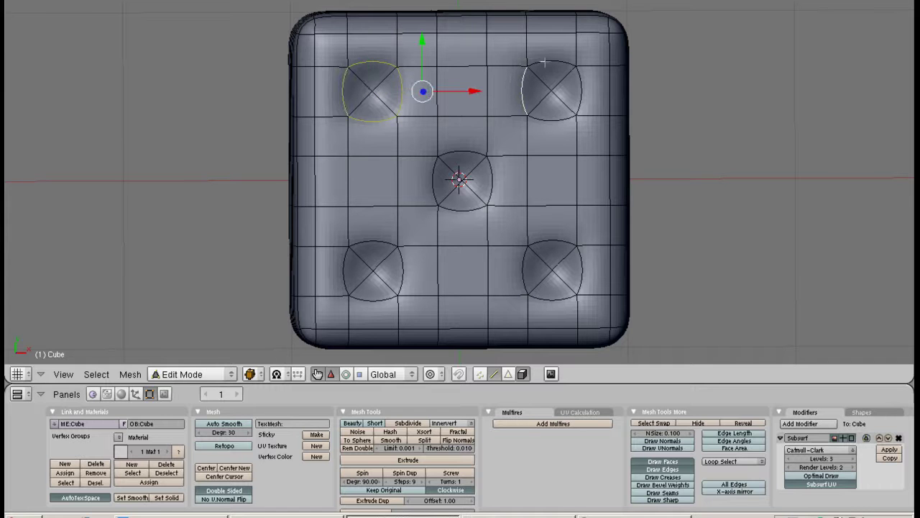
shift+right_click(550, 61)
shift+right_click(580, 90)
shift+right_click(554, 118)
shift+right_click(464, 153)
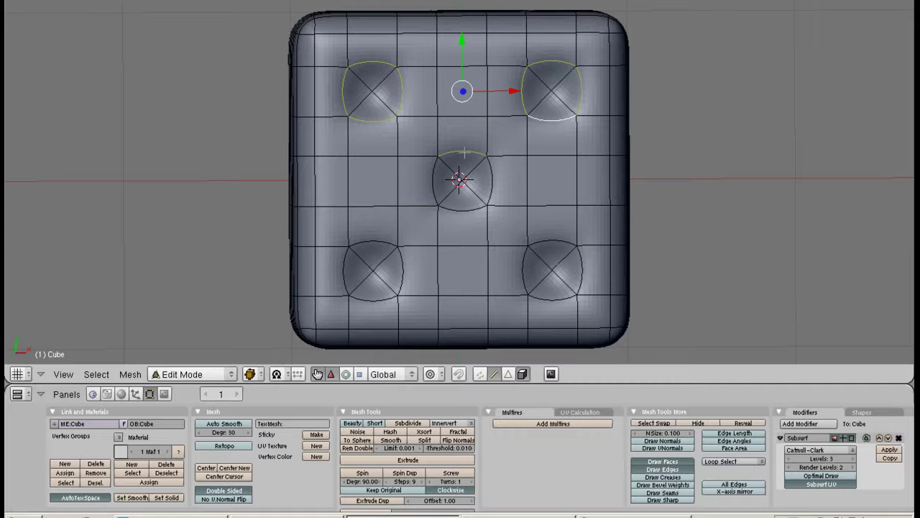
shift+right_click(434, 179)
shift+right_click(462, 209)
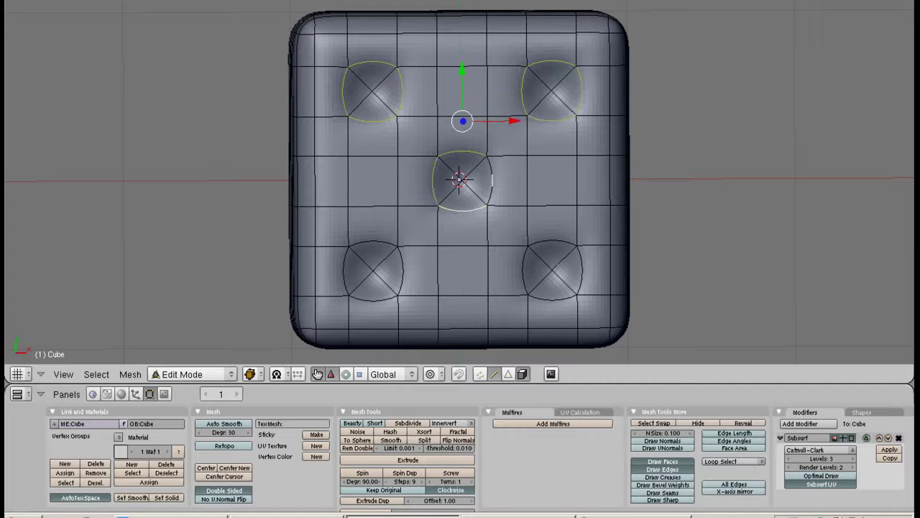
shift+right_click(493, 180)
shift+right_click(538, 243)
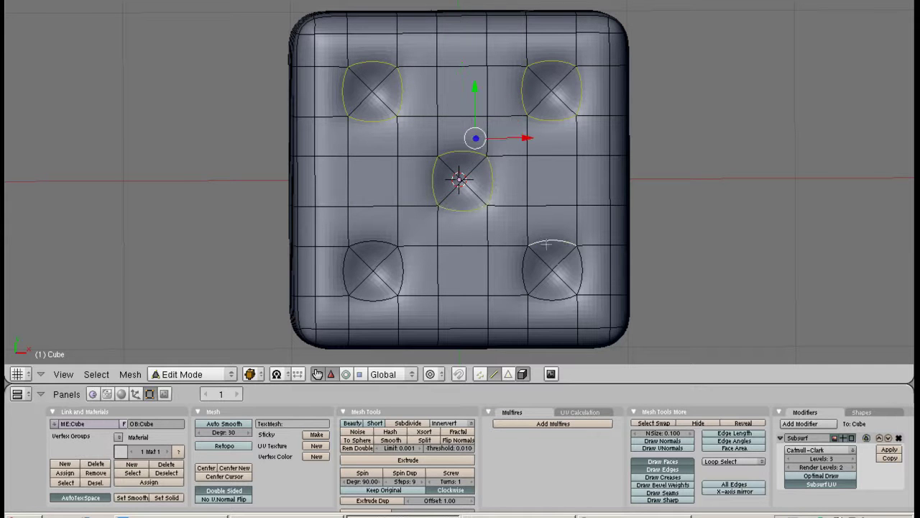
shift+right_click(583, 272)
shift+right_click(551, 297)
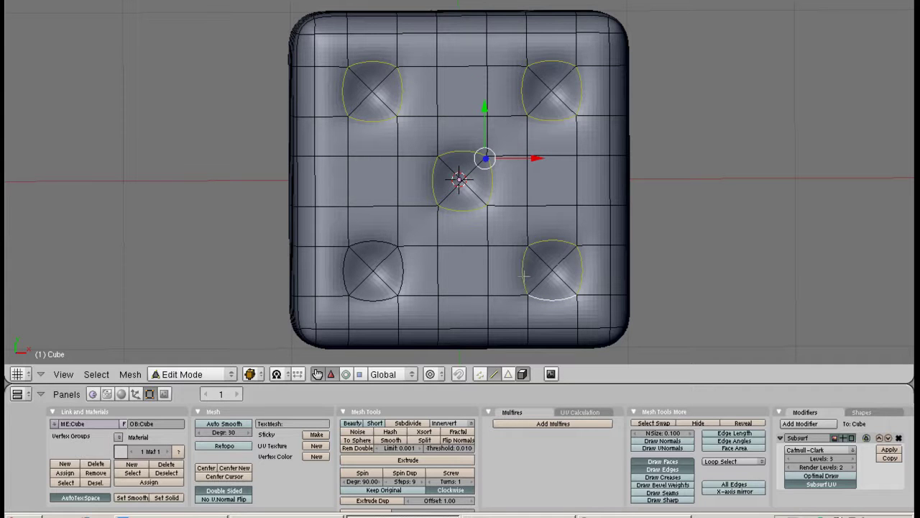
shift+right_click(374, 243)
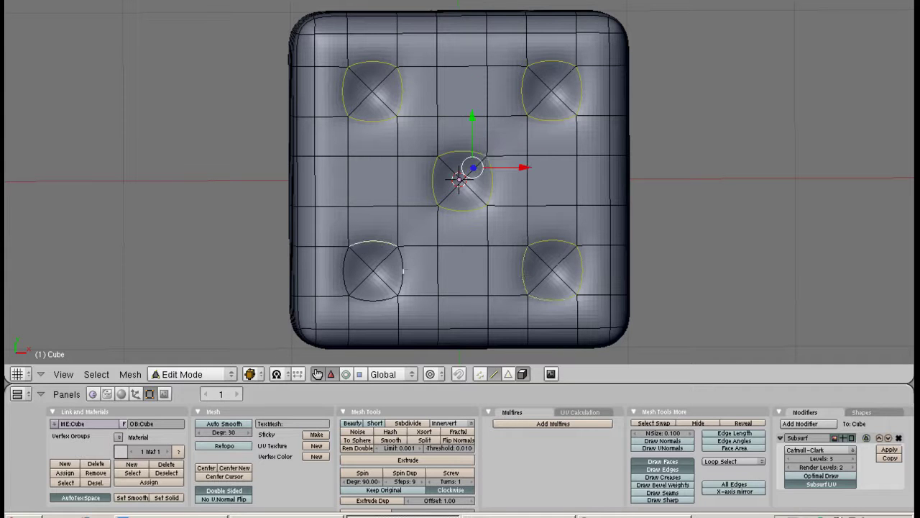
shift+right_click(402, 270)
shift+right_click(374, 298)
shift+right_click(343, 279)
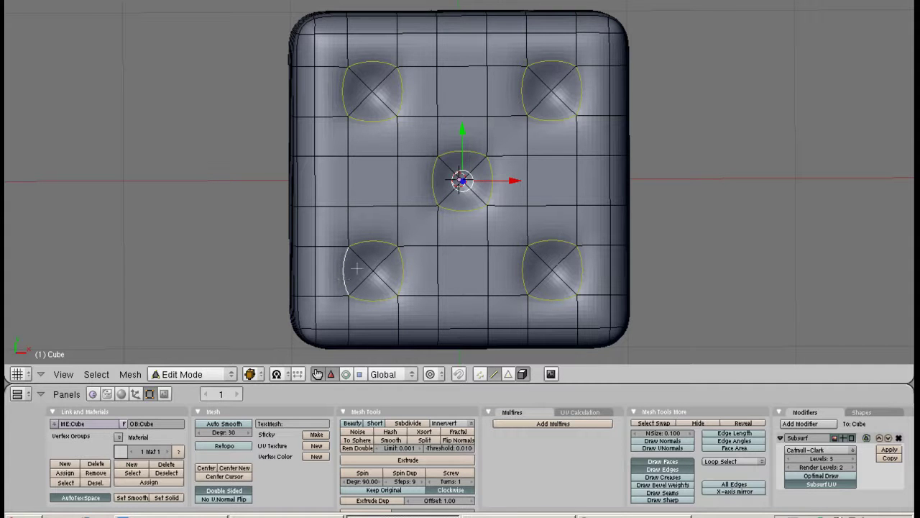
key(shift+e)
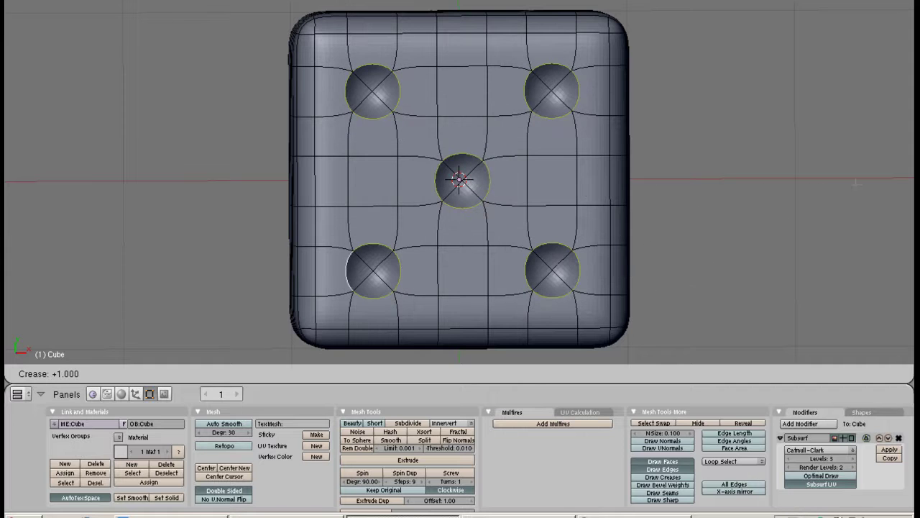
click(879, 178)
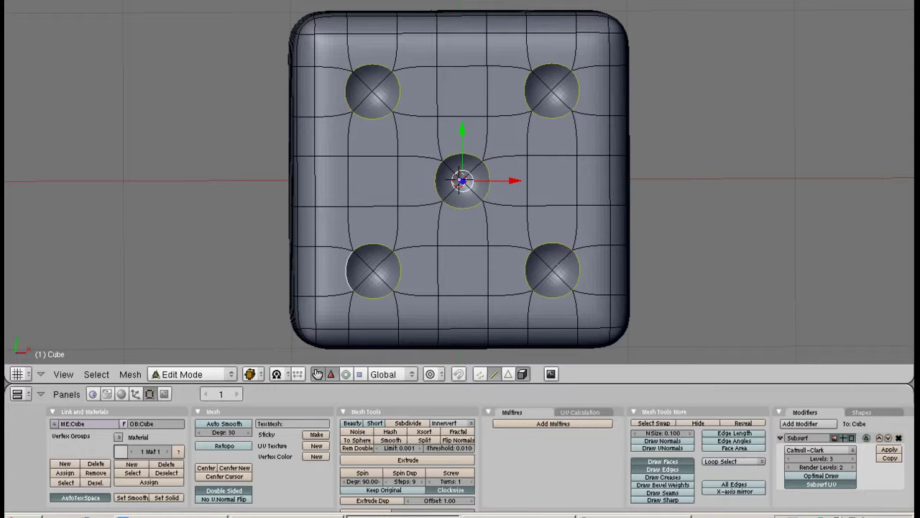
Color the cube's first material red and add a second, white material
click(121, 450)
click(188, 353)
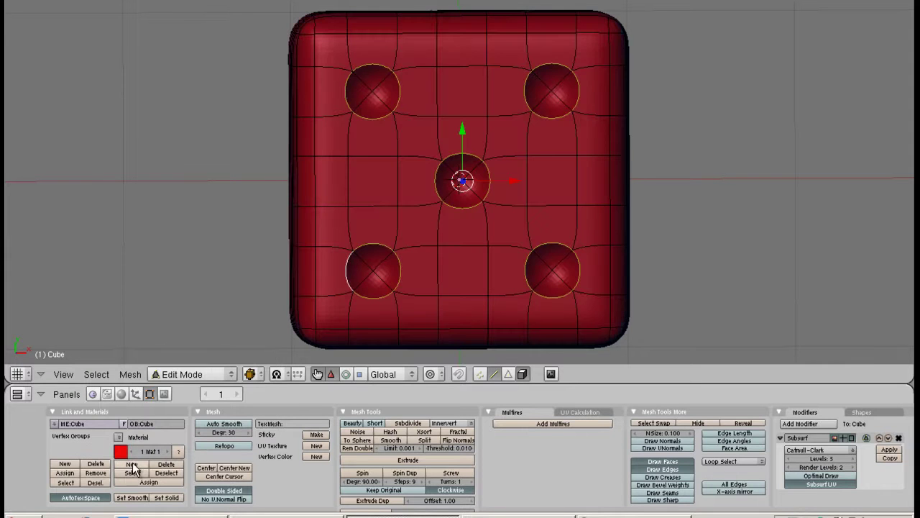
click(132, 464)
click(120, 452)
click(189, 427)
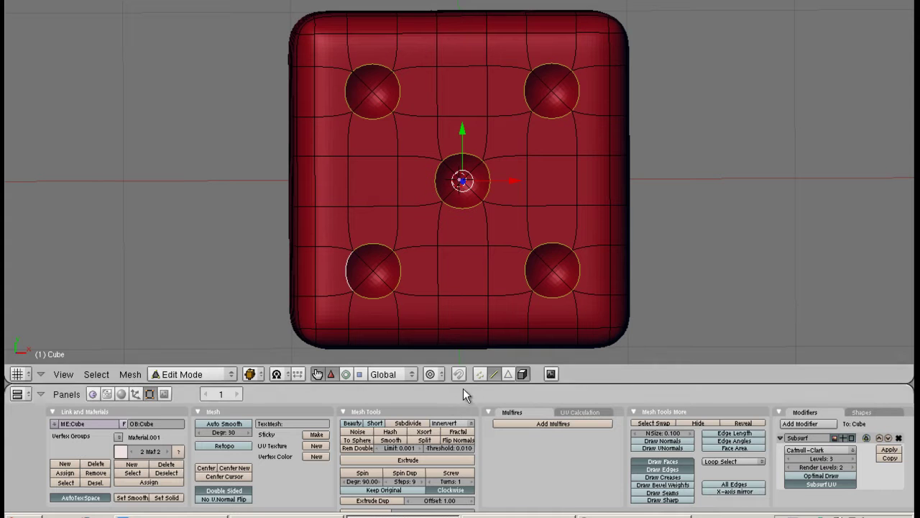
In face selection mode, circle-select the faces inside all five pits and assign them the white second material
click(507, 374)
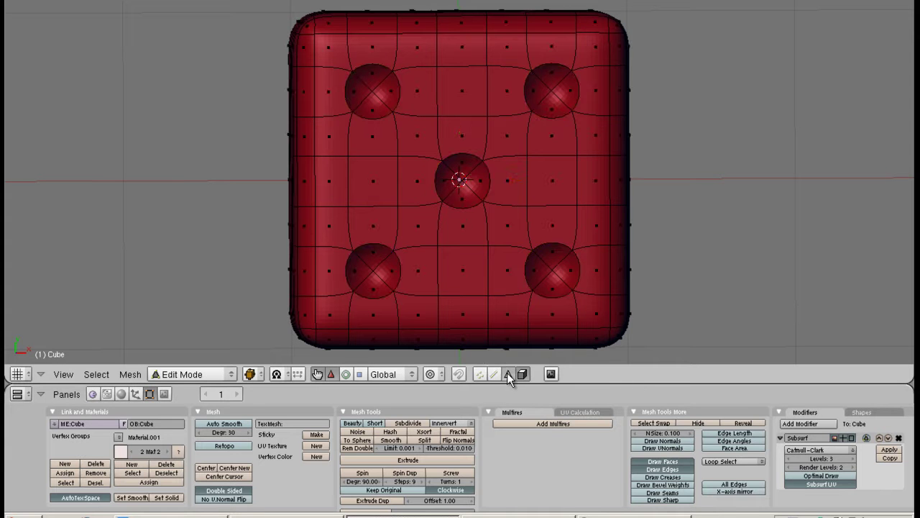
key(ctrl+r)
key(Escape)
drag(376, 99, 373, 91)
key(Escape)
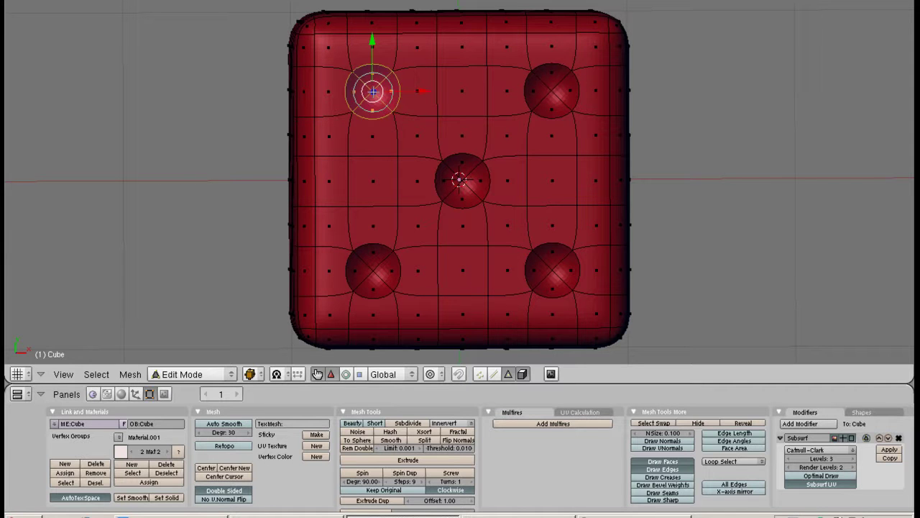
click(551, 90)
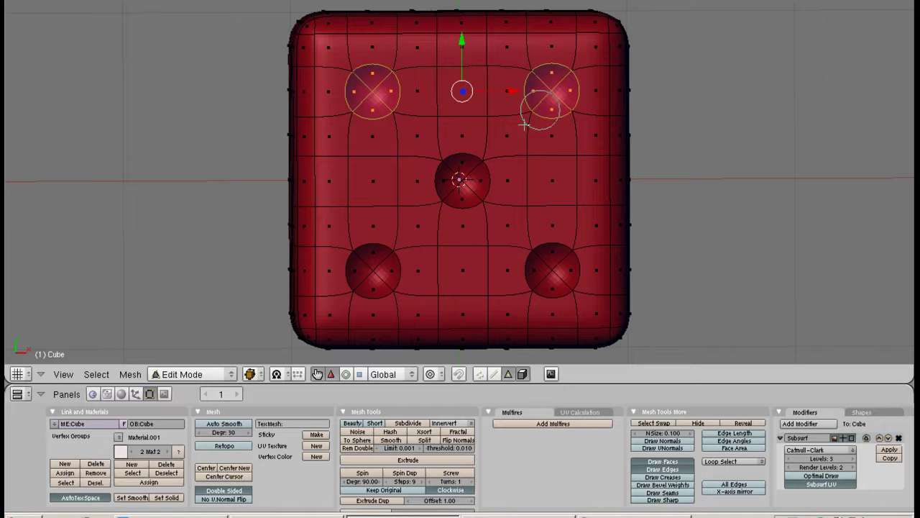
click(462, 180)
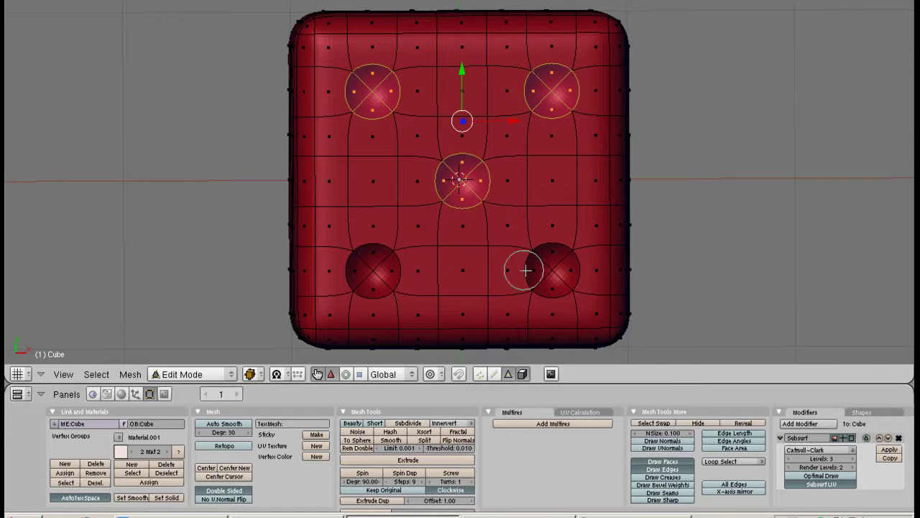
click(552, 270)
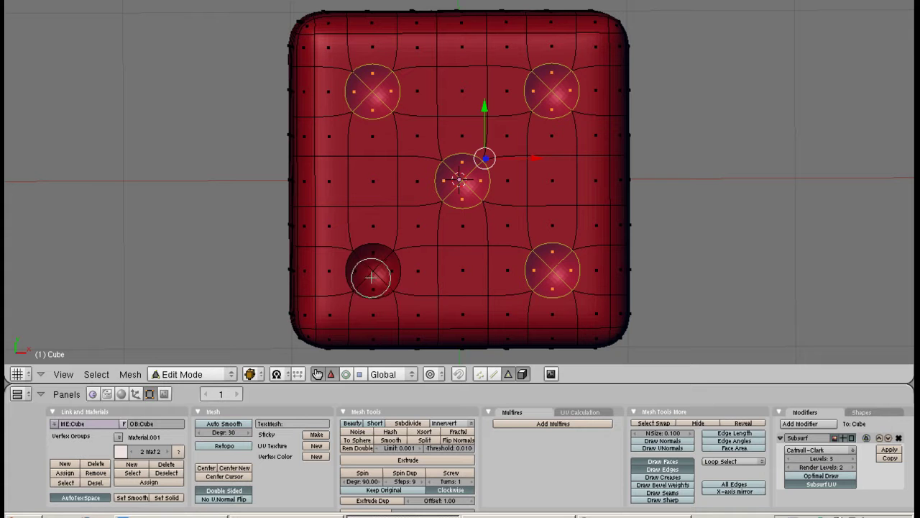
click(373, 271)
right_click(355, 299)
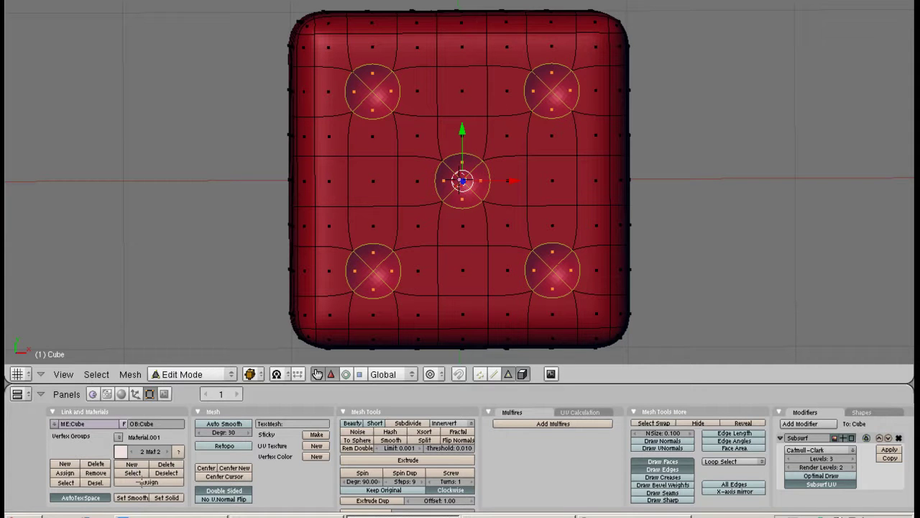
click(145, 482)
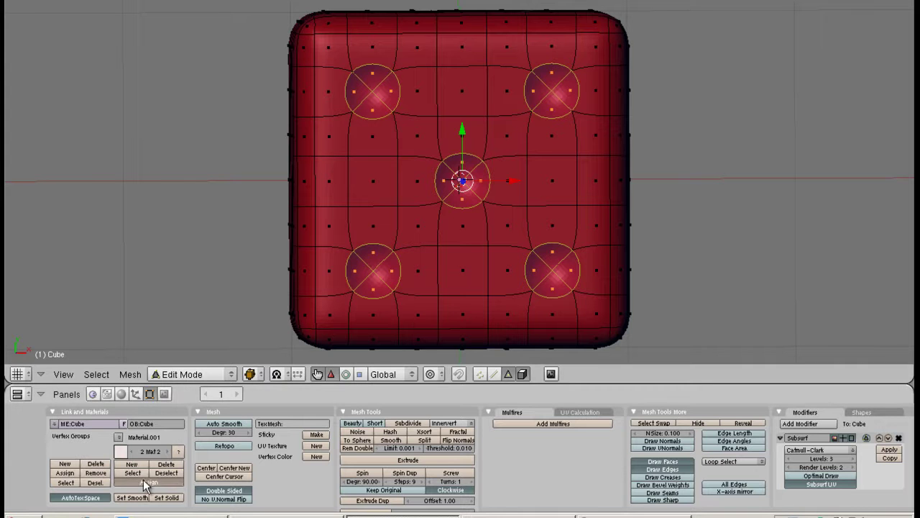
click(144, 482)
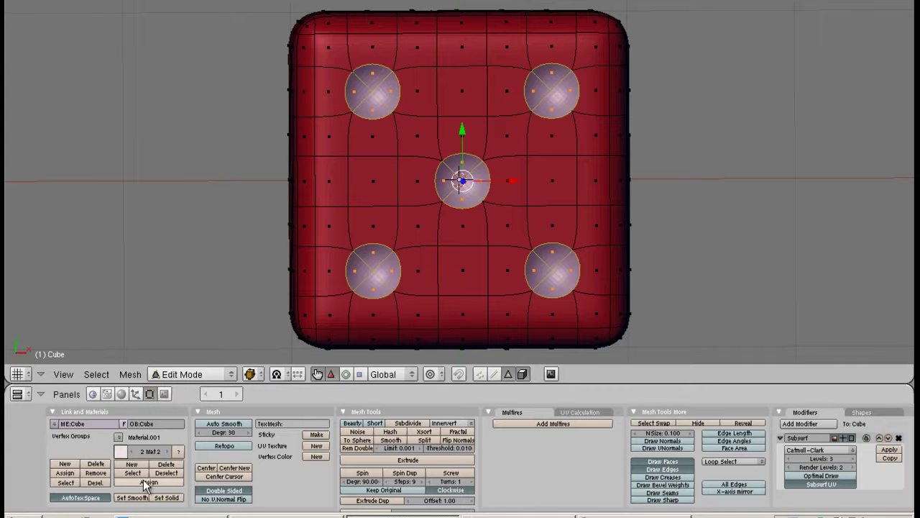
Switch to the camera view and return to Object Mode
click(64, 376)
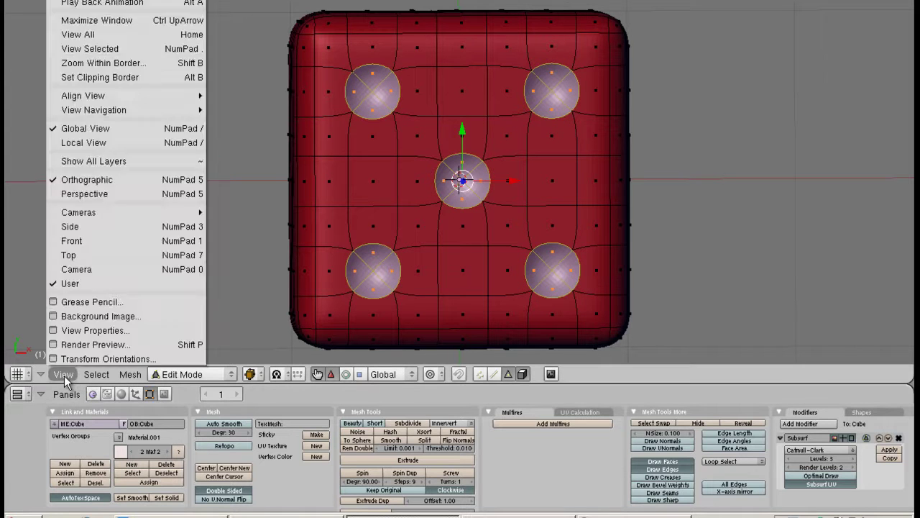
click(79, 269)
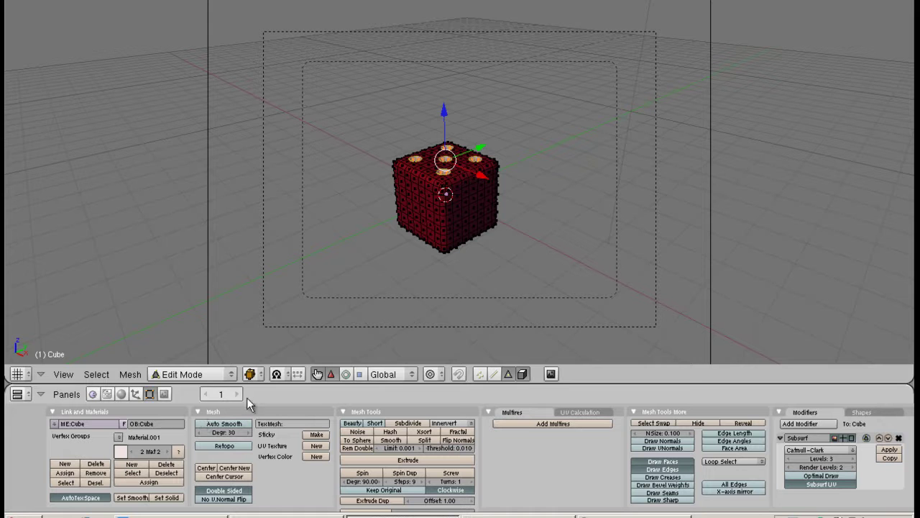
click(233, 374)
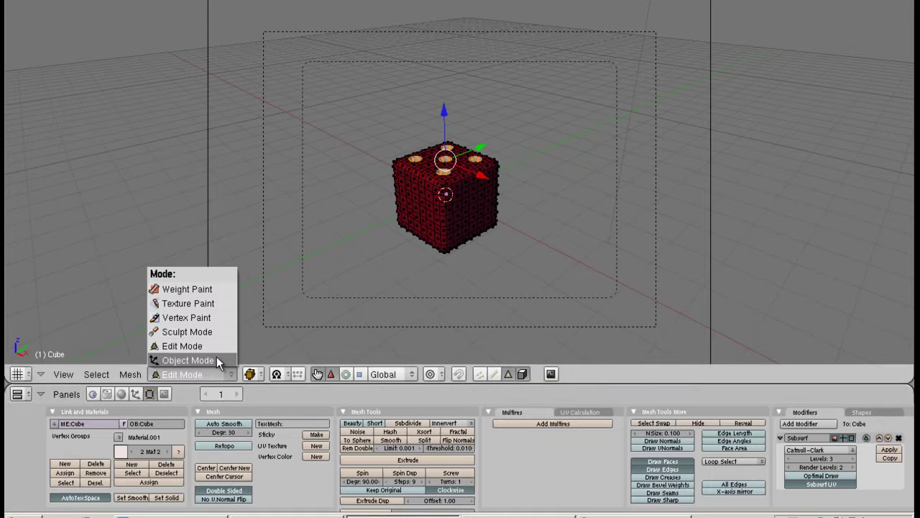
click(216, 356)
Select the camera and move it toward the die along its local Z axis by more than 4 units
right_click(711, 251)
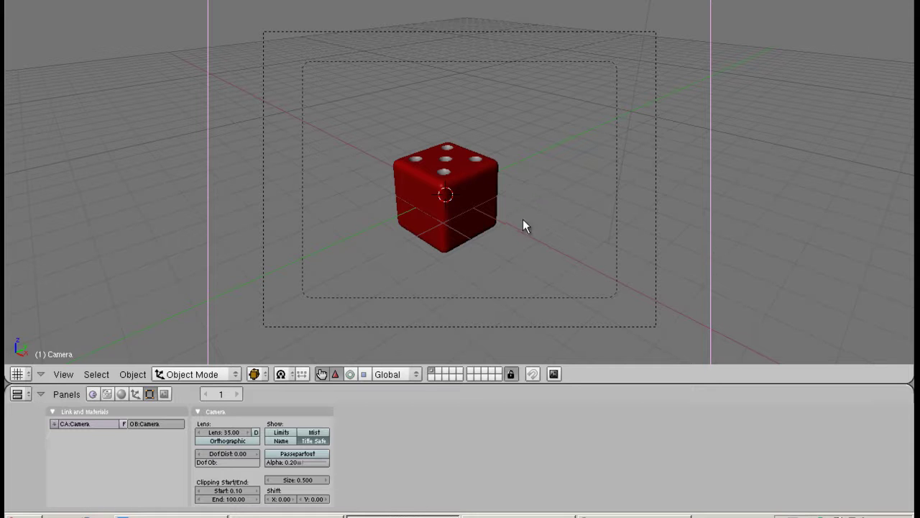
key(g)
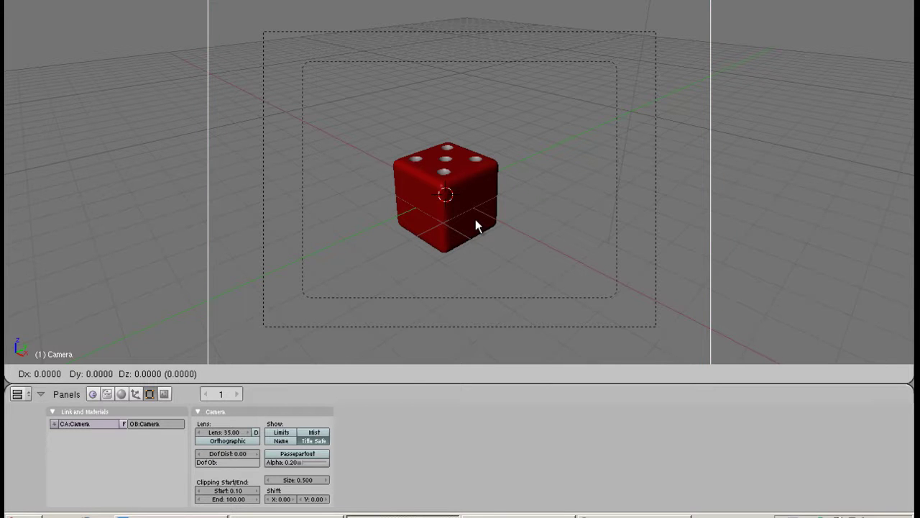
key(z)
key(z)
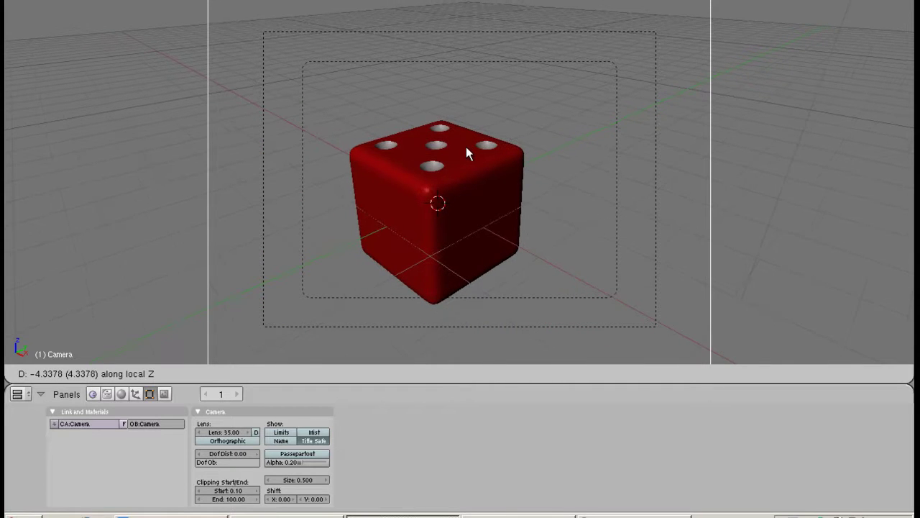
click(463, 140)
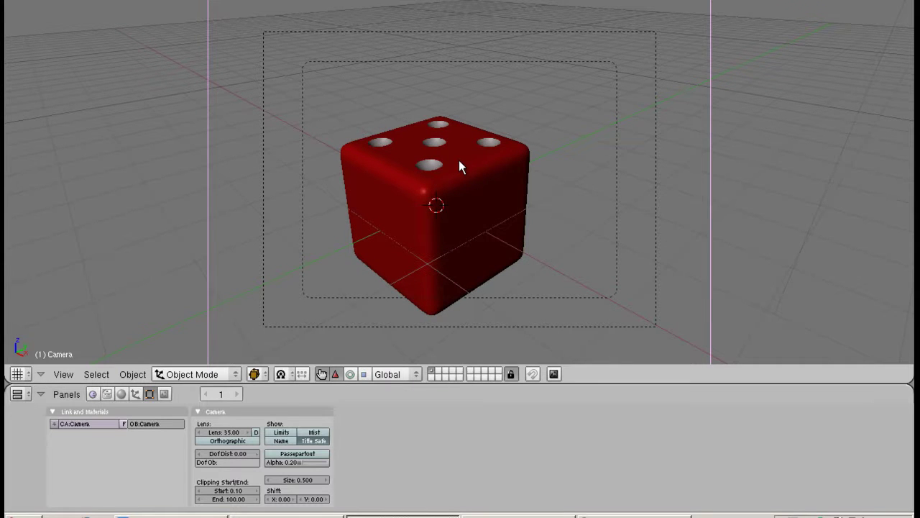
Reposition the camera to center the die in the frame and render a test image
key(g)
key(z)
key(z)
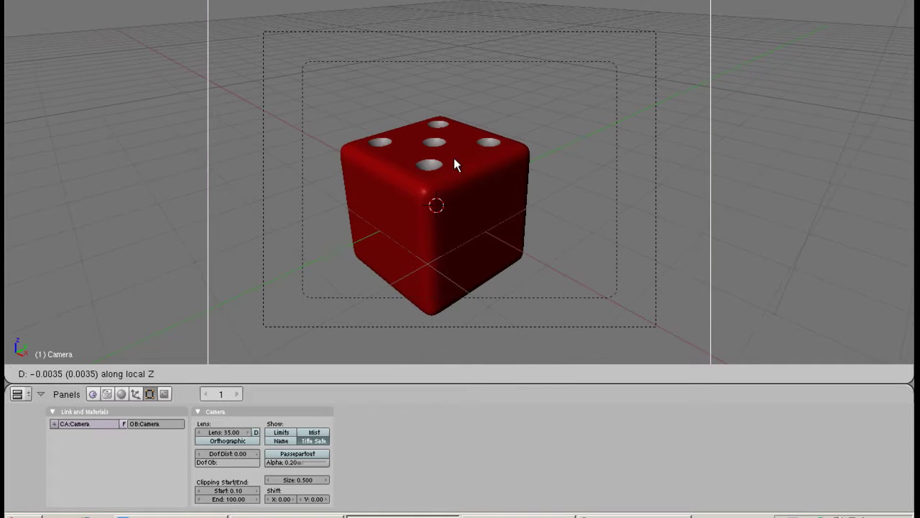
click(453, 157)
key(g)
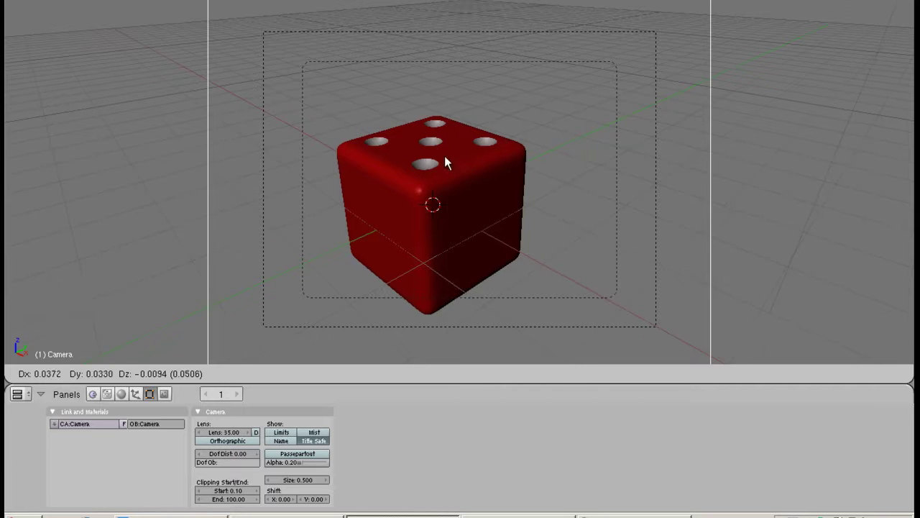
click(441, 184)
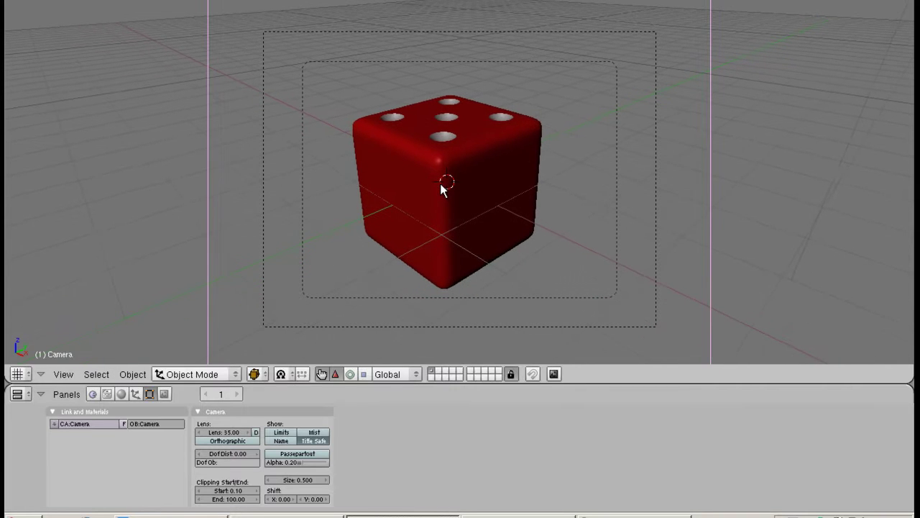
key(F12)
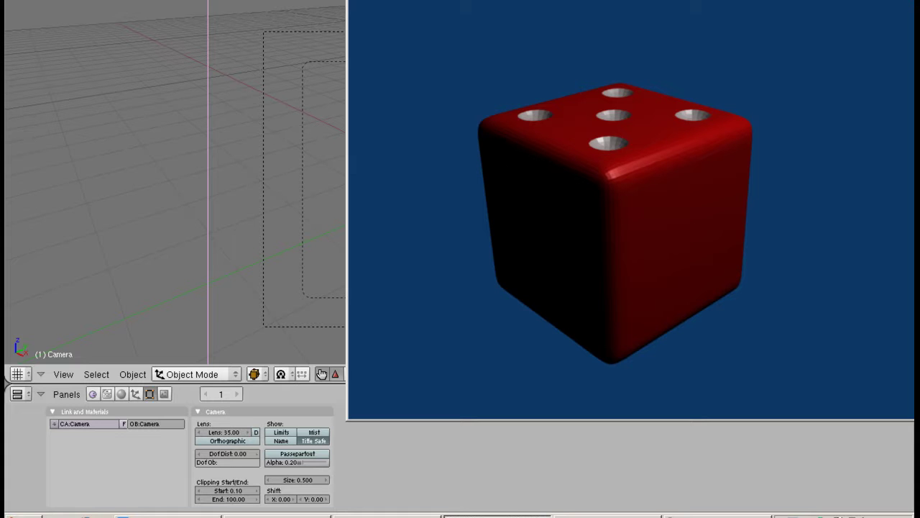
key(Escape)
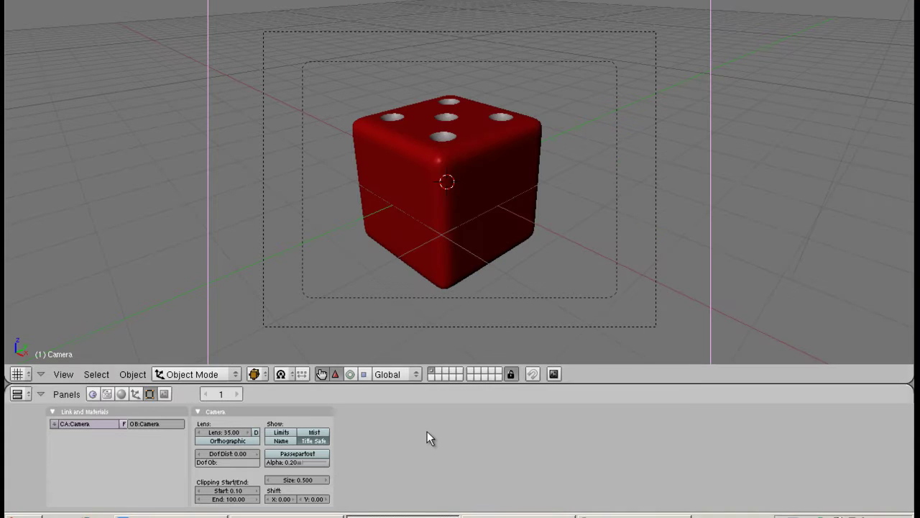
Set the die's Subsurf Render Levels to 4 and render the image again
right_click(431, 188)
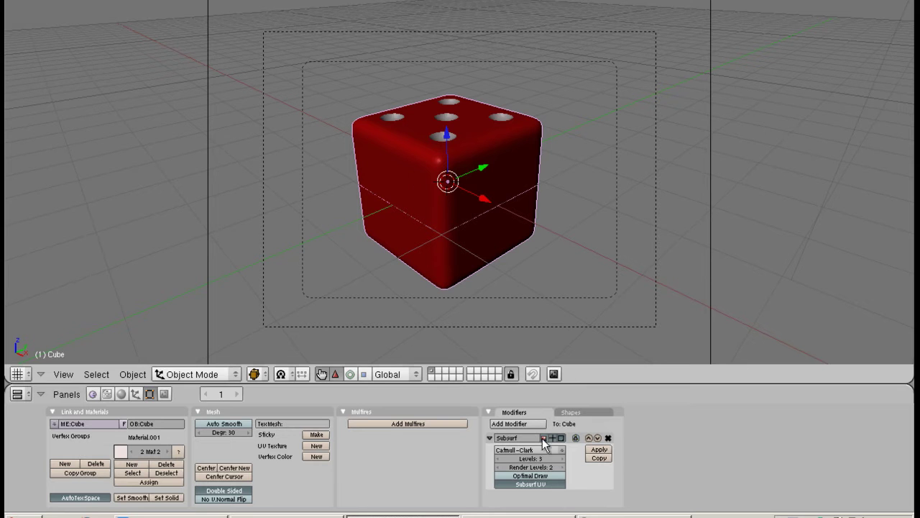
click(560, 475)
key(F12)
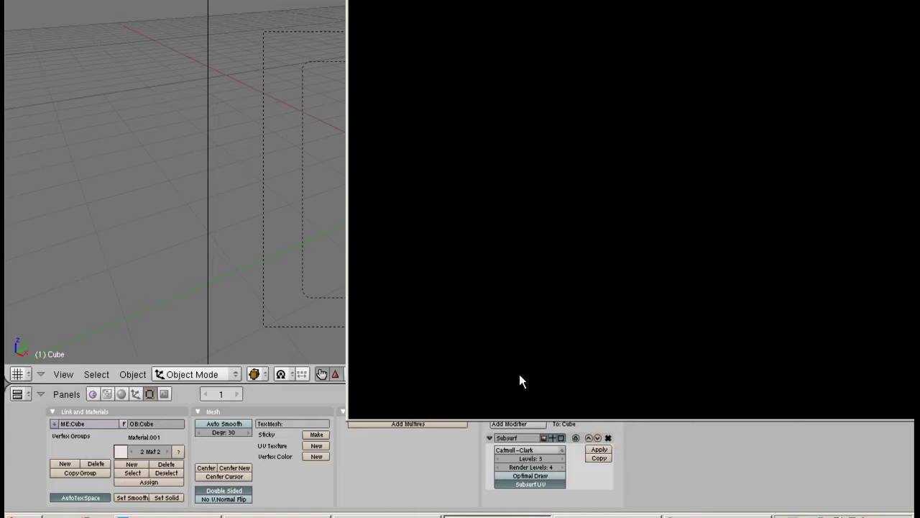